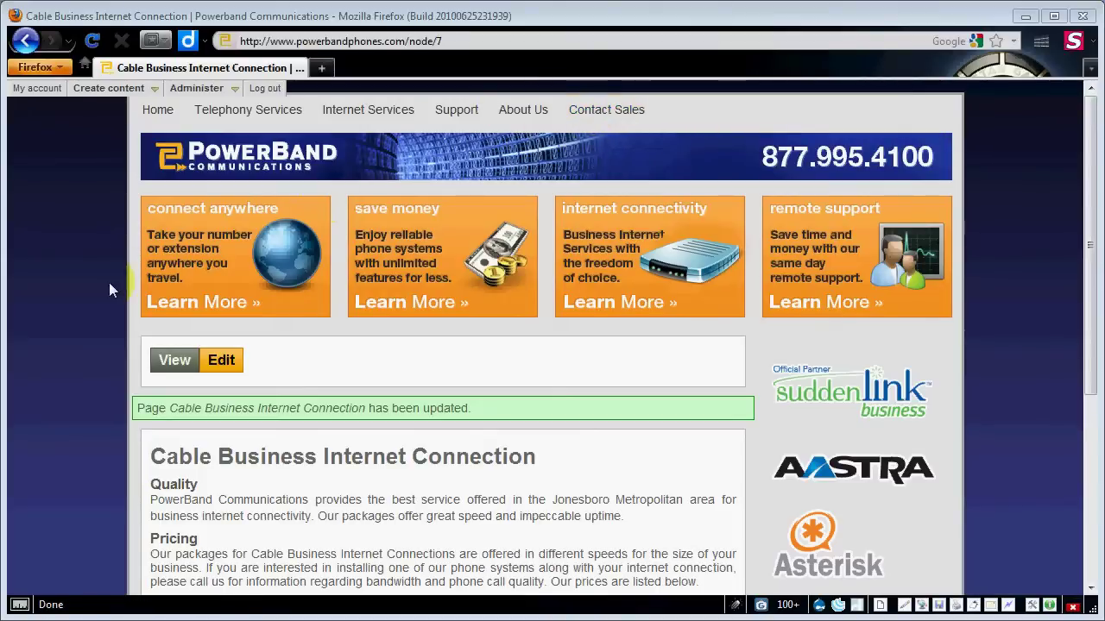
# - Show the Create content menu listing the Page, Story and Webform types
pyautogui.moveTo(108, 90)
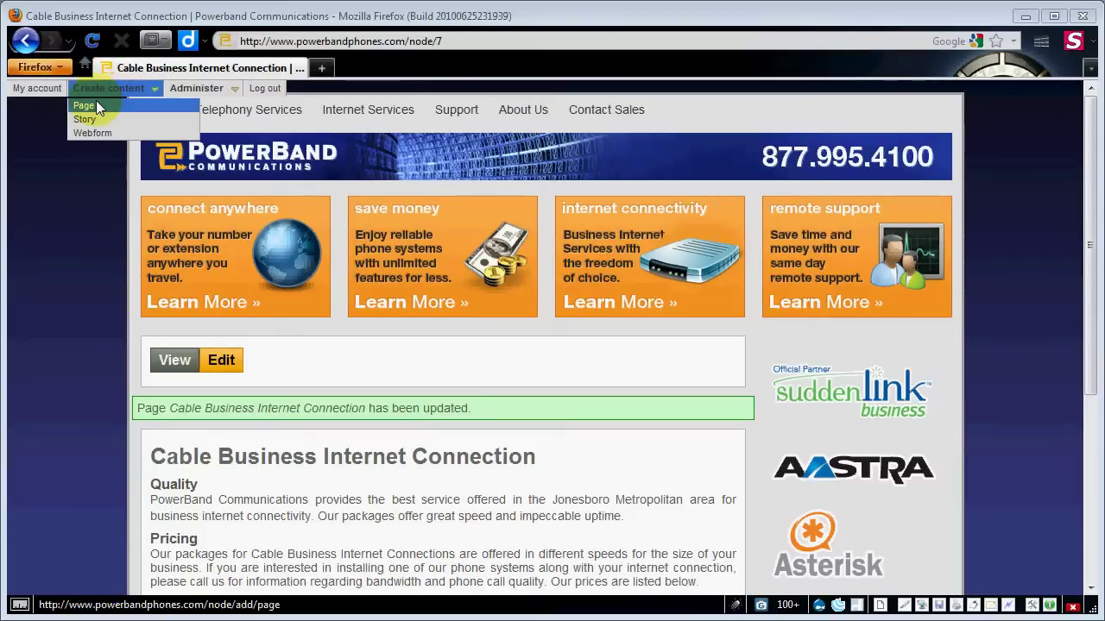
# - Create a new Page and enter the title 'Small Business Phone Systems'
pyautogui.click(96, 102)
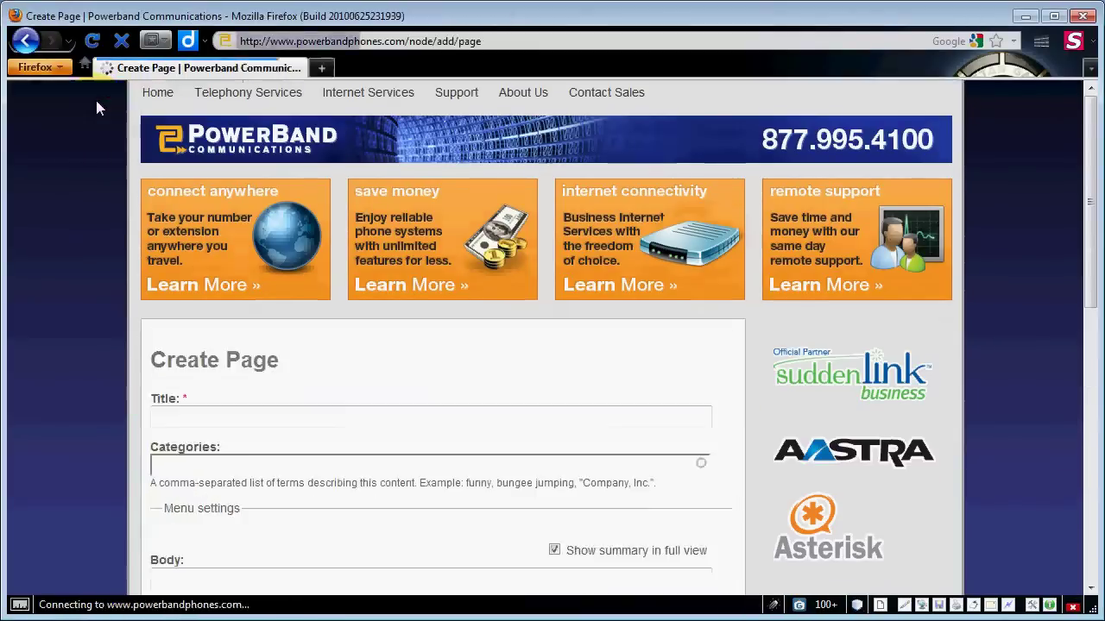
pyautogui.scroll(-1, 82, 424)
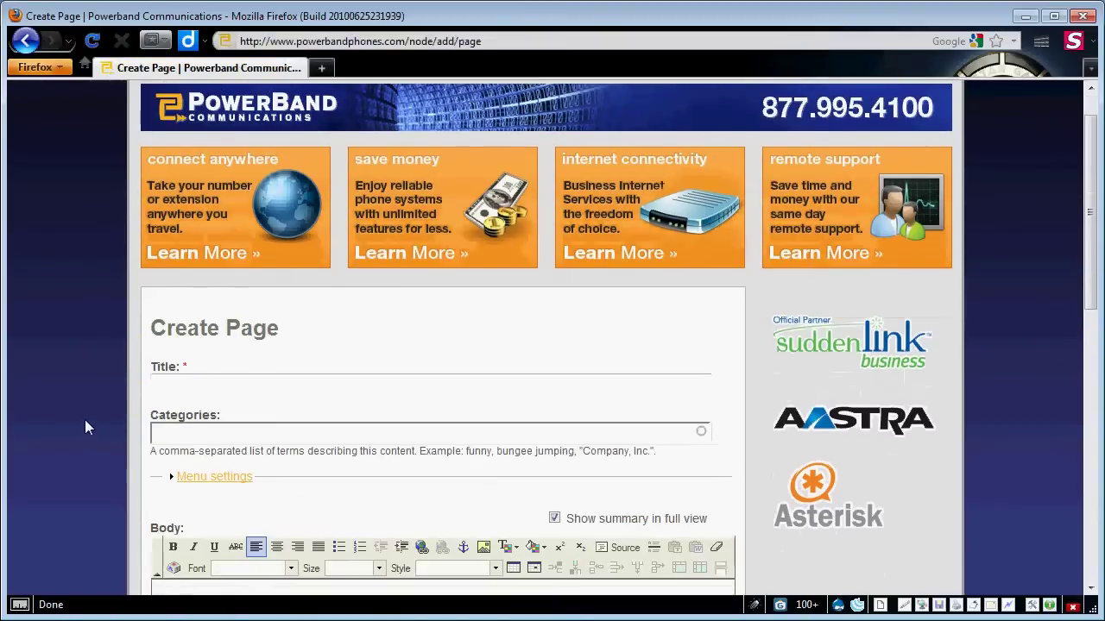
pyautogui.click(191, 391)
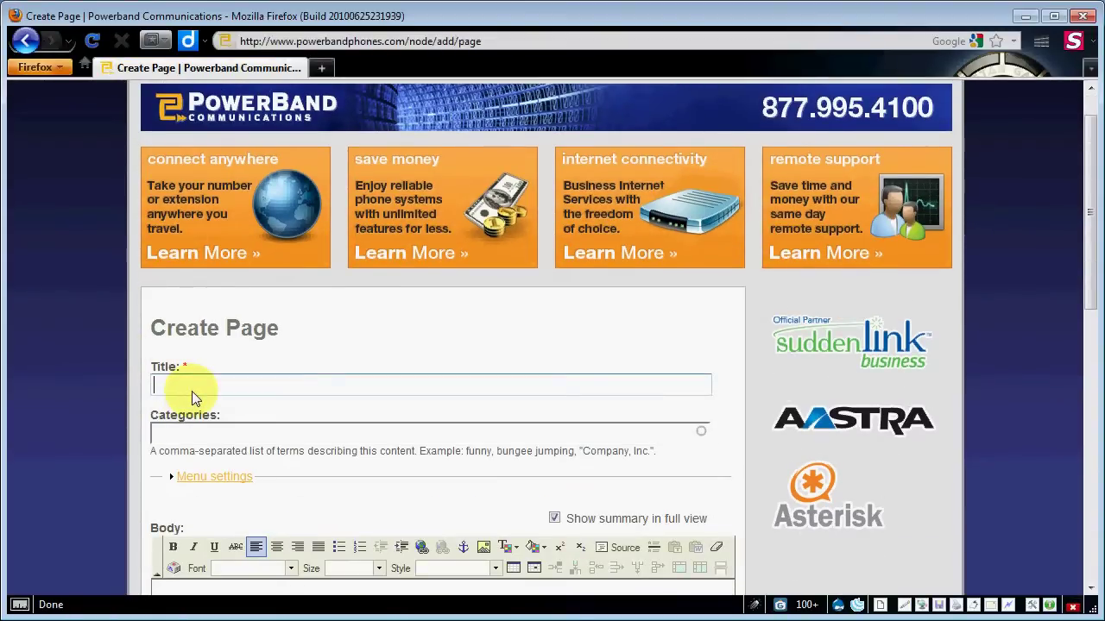
pyautogui.write('Business Phon')
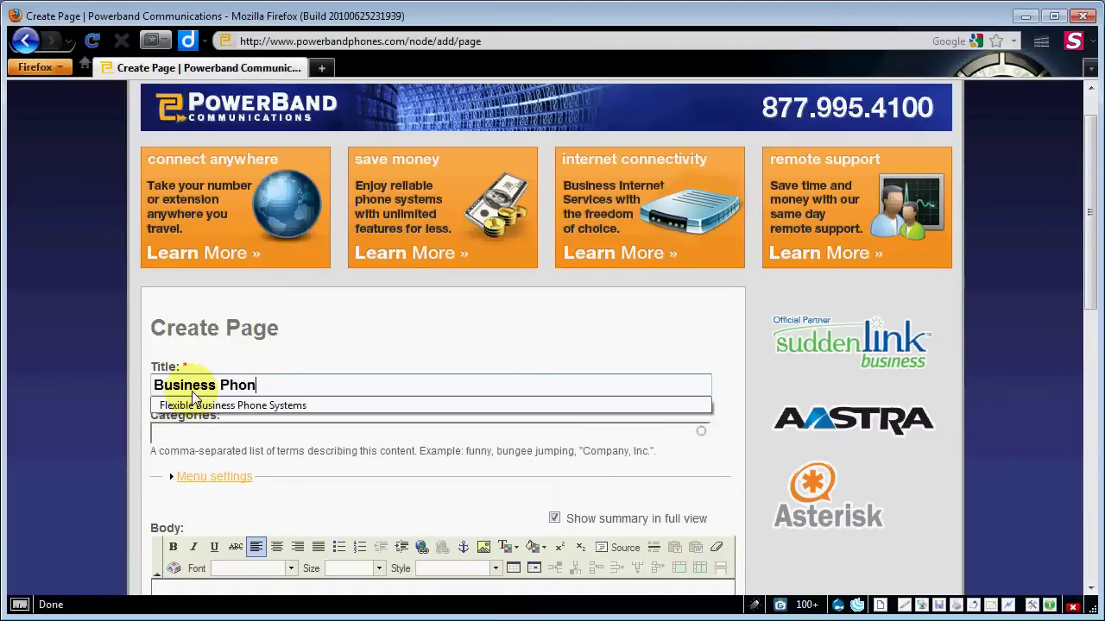
pyautogui.write('e Systems')
pyautogui.press('Left')
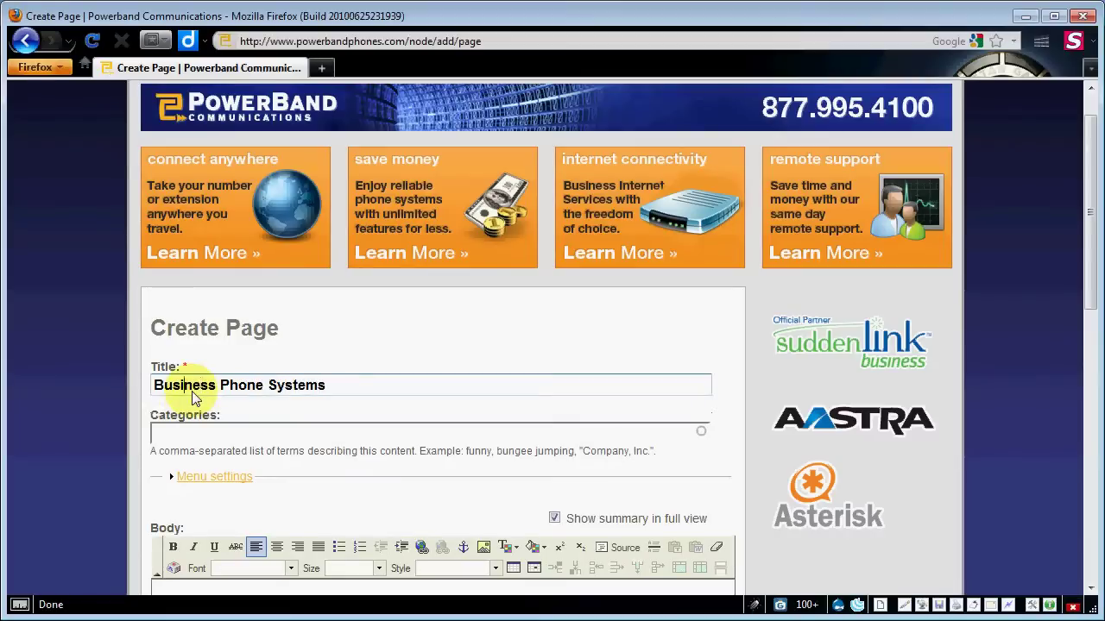
pyautogui.write('Small')
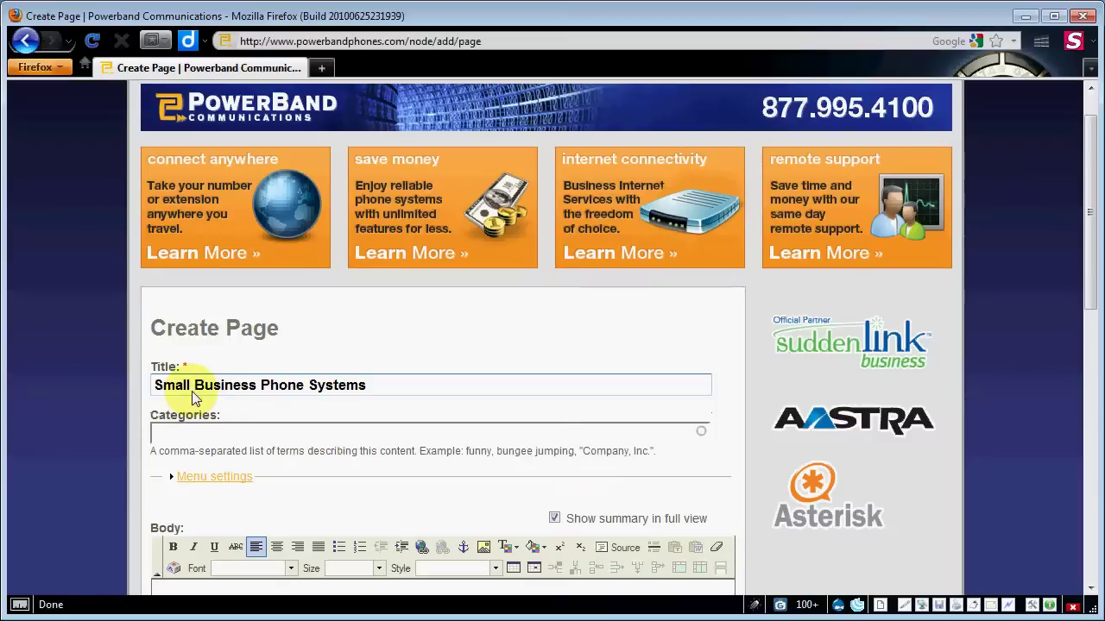
# - Enter the categories Services, Phone Systems and Sales using autocomplete
pyautogui.click(304, 442)
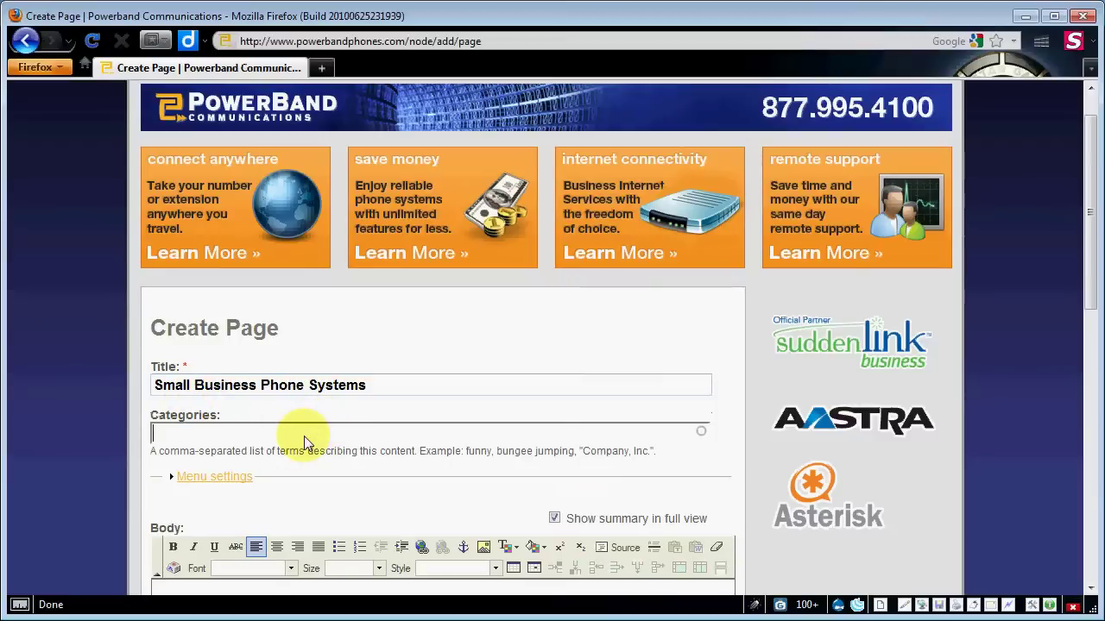
pyautogui.write('s')
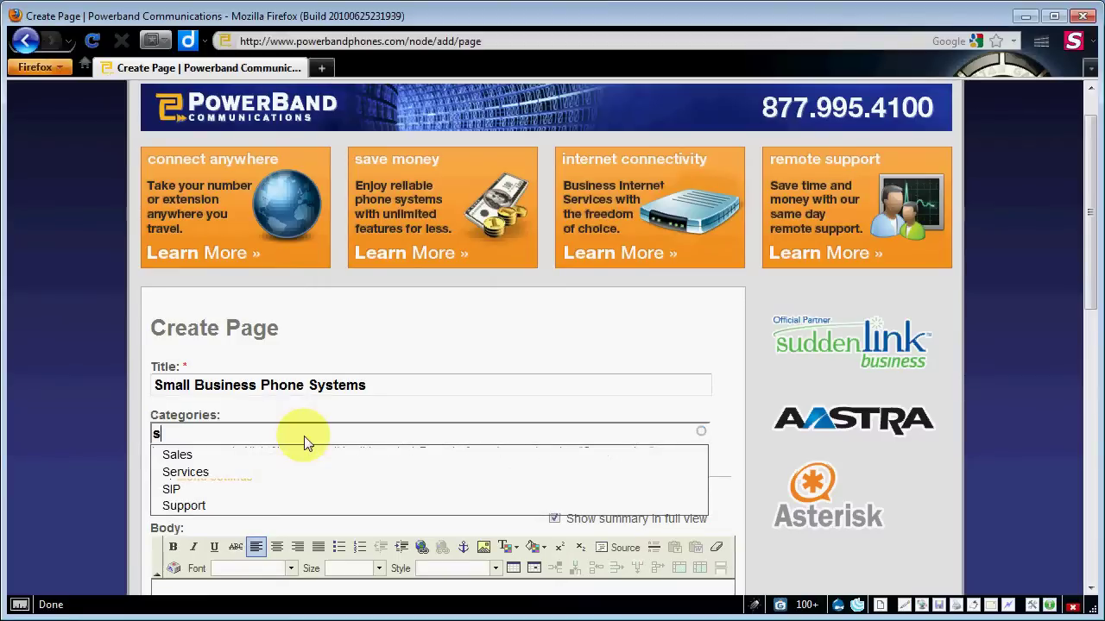
pyautogui.press('Down')
pyautogui.press('Down')
pyautogui.press('Return')
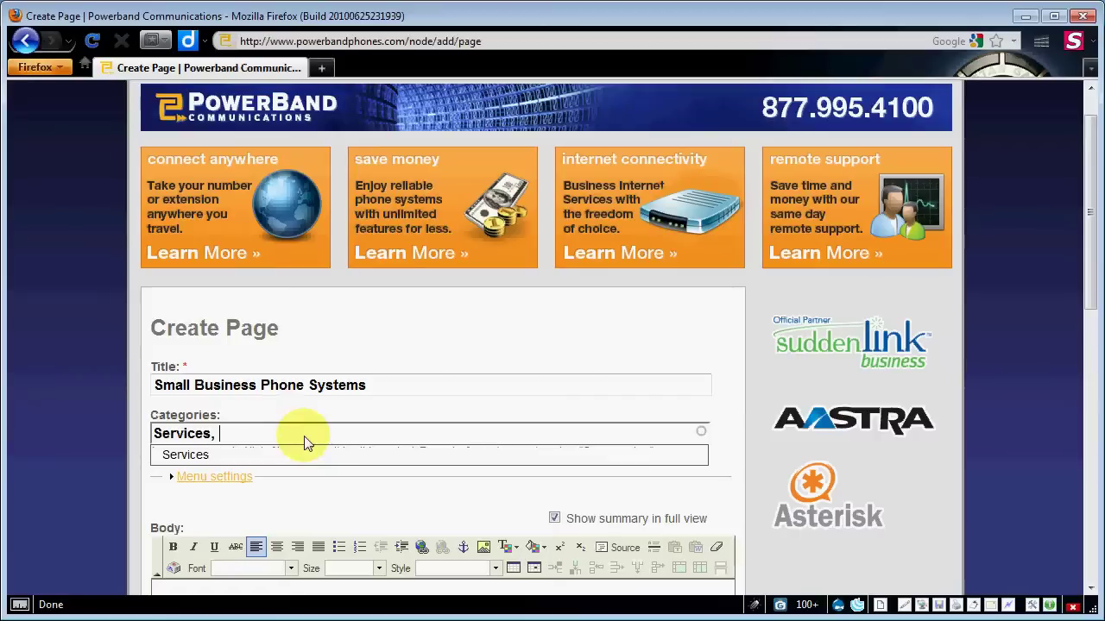
pyautogui.write(', ph')
pyautogui.press('BackSpace')
pyautogui.press('BackSpace')
pyautogui.write('Ph')
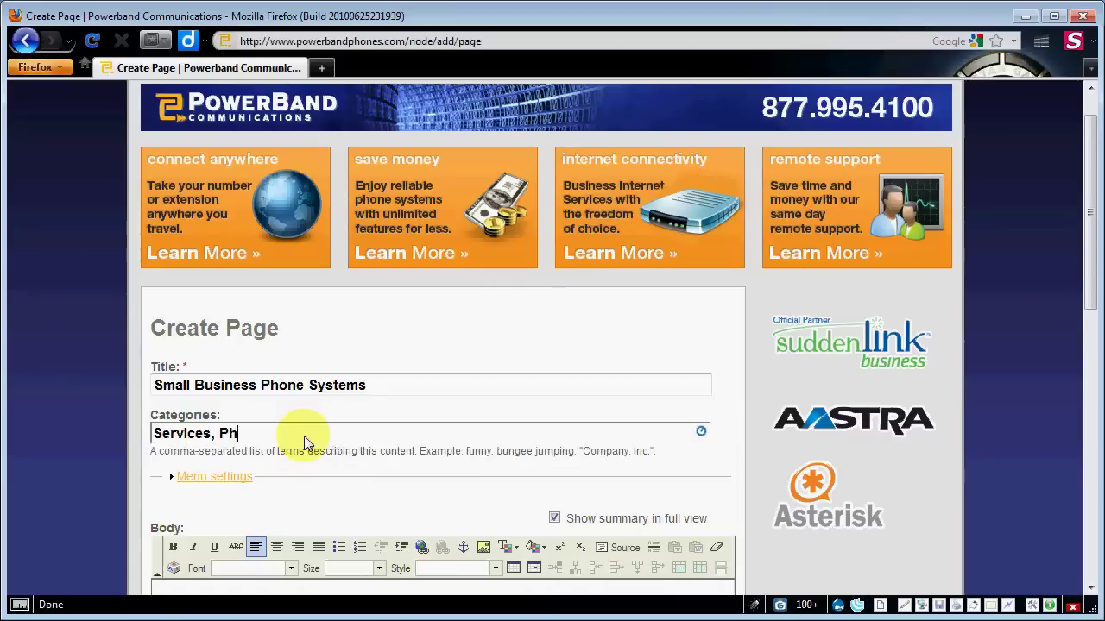
pyautogui.write('one Systems,')
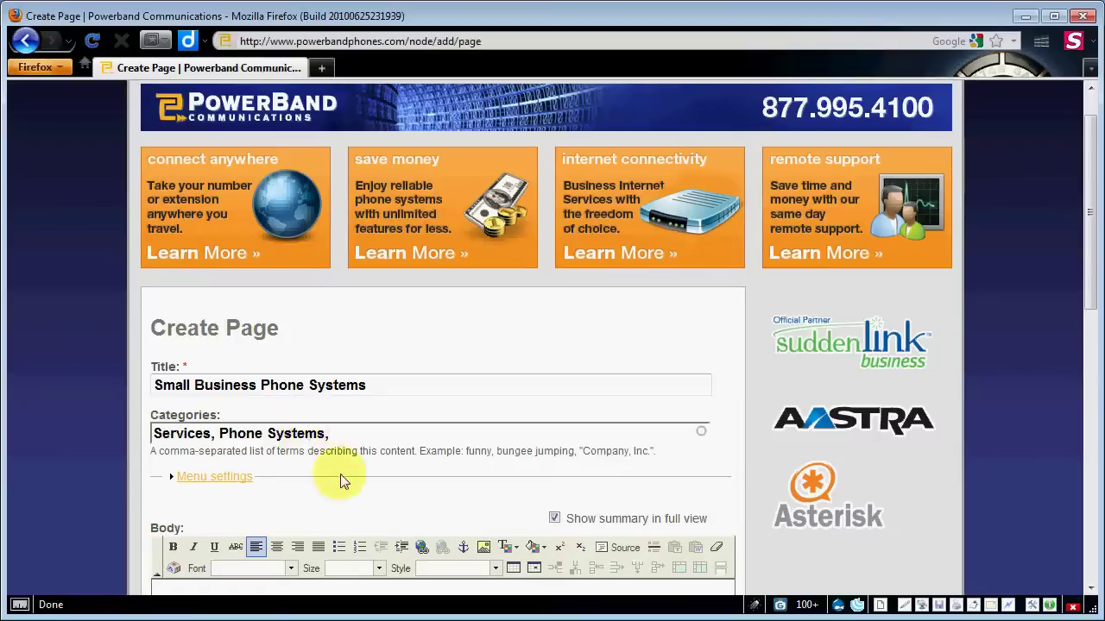
pyautogui.scroll(-3, 343, 476)
pyautogui.write('Sales')
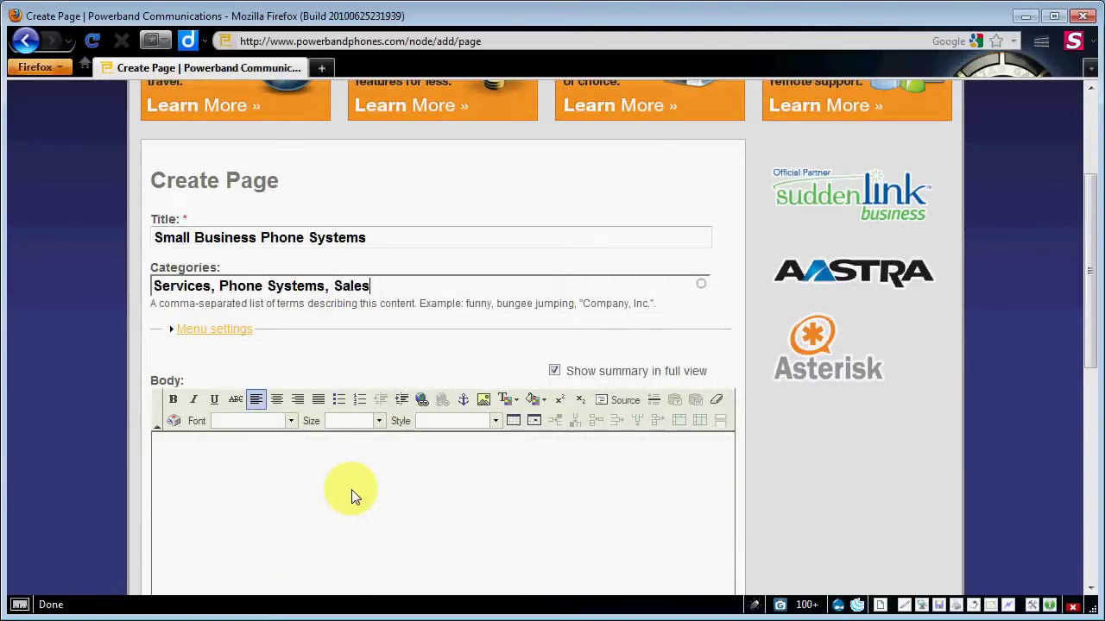
pyautogui.click(331, 309)
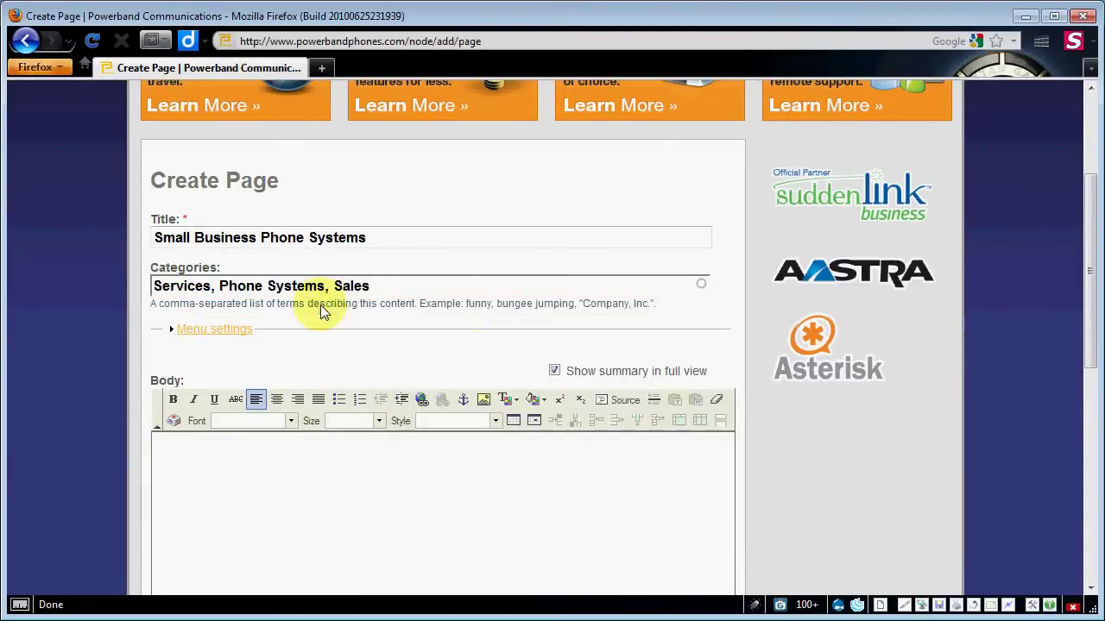
# - Replace Phone Systems with Telephony so the categories read 'Services, Telephony, Sales'
pyautogui.scroll(4, 439, 374)
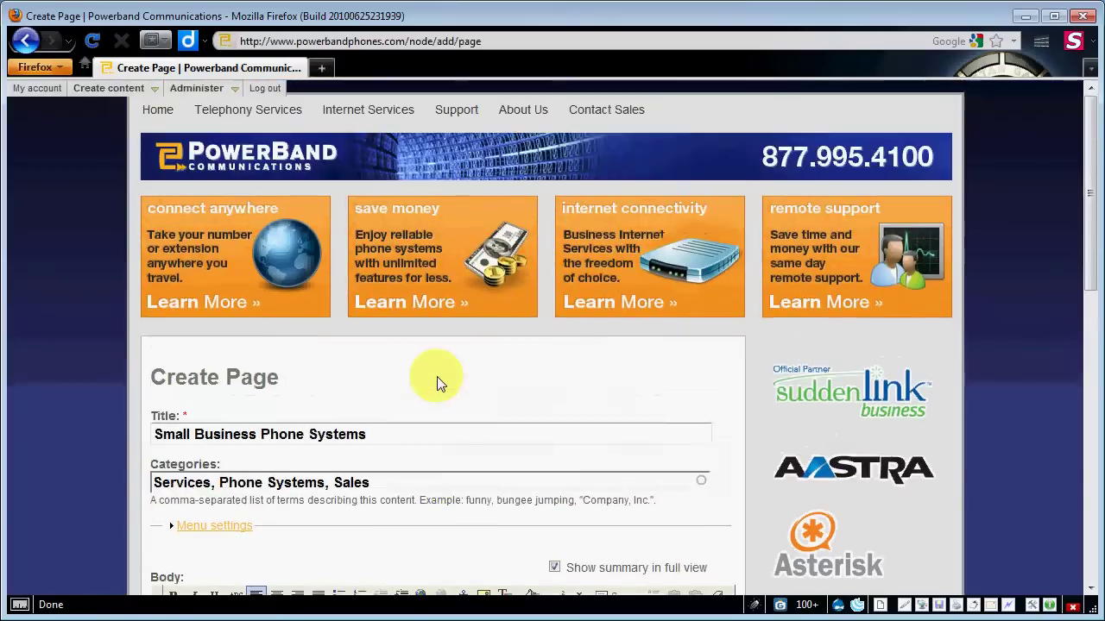
pyautogui.scroll(-3, 455, 427)
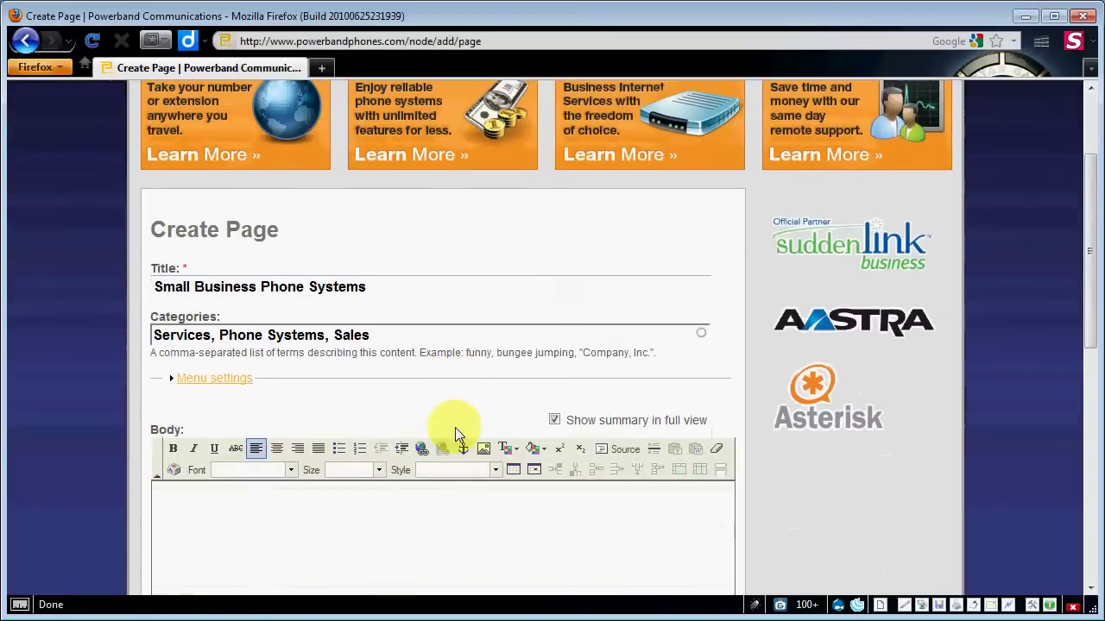
pyautogui.scroll(-1, 290, 323)
pyautogui.scroll(2, 290, 325)
pyautogui.scroll(2, 291, 325)
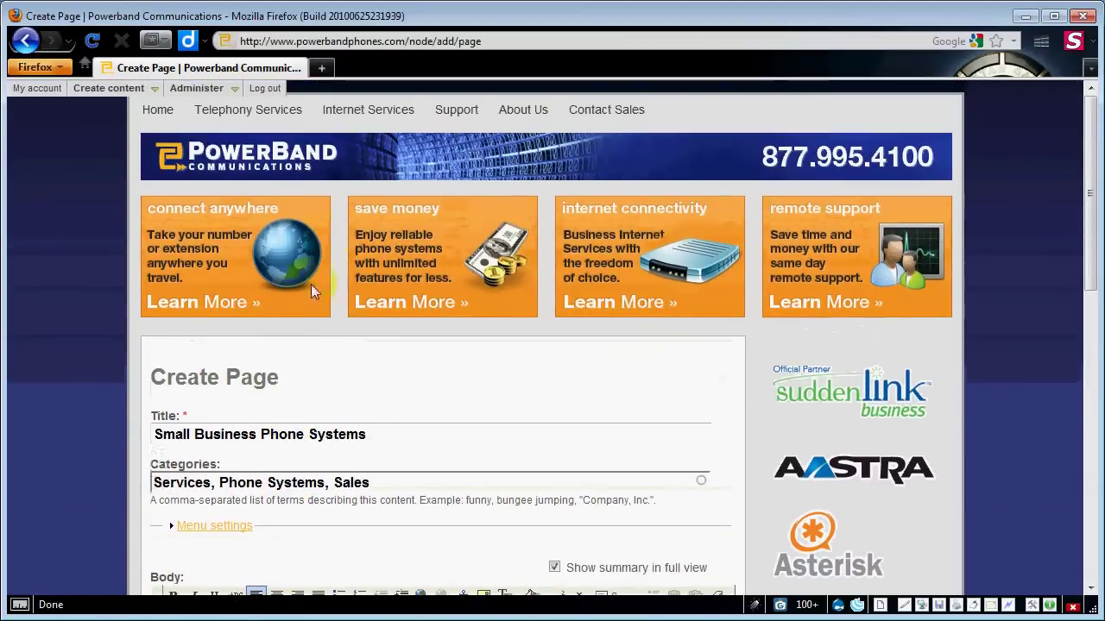
pyautogui.scroll(-2, 413, 427)
pyautogui.scroll(-1, 415, 426)
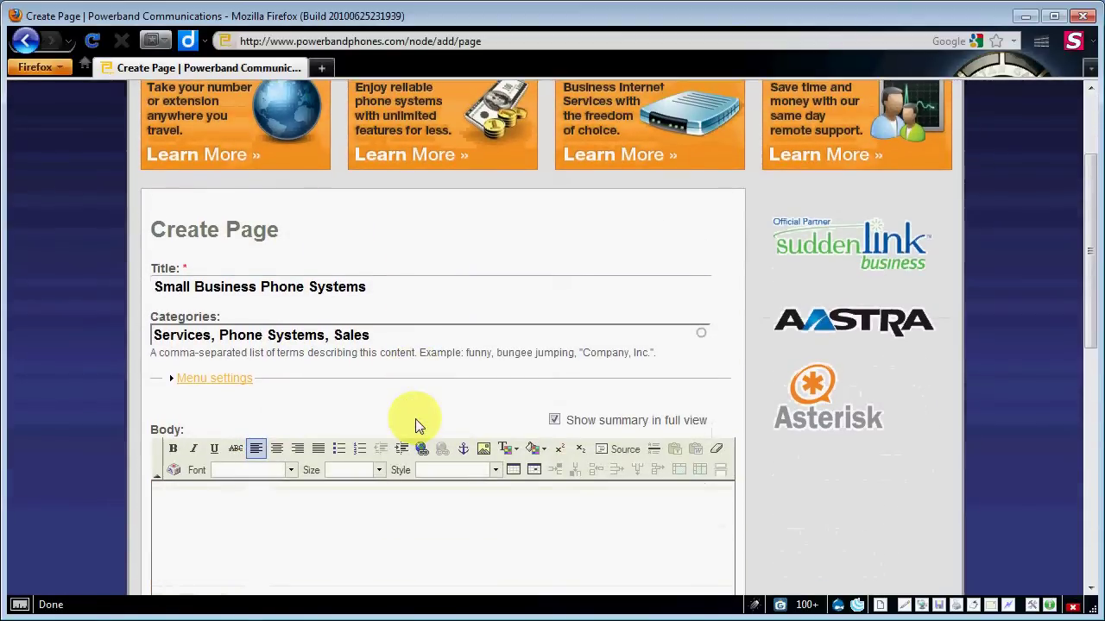
pyautogui.scroll(-3, 415, 427)
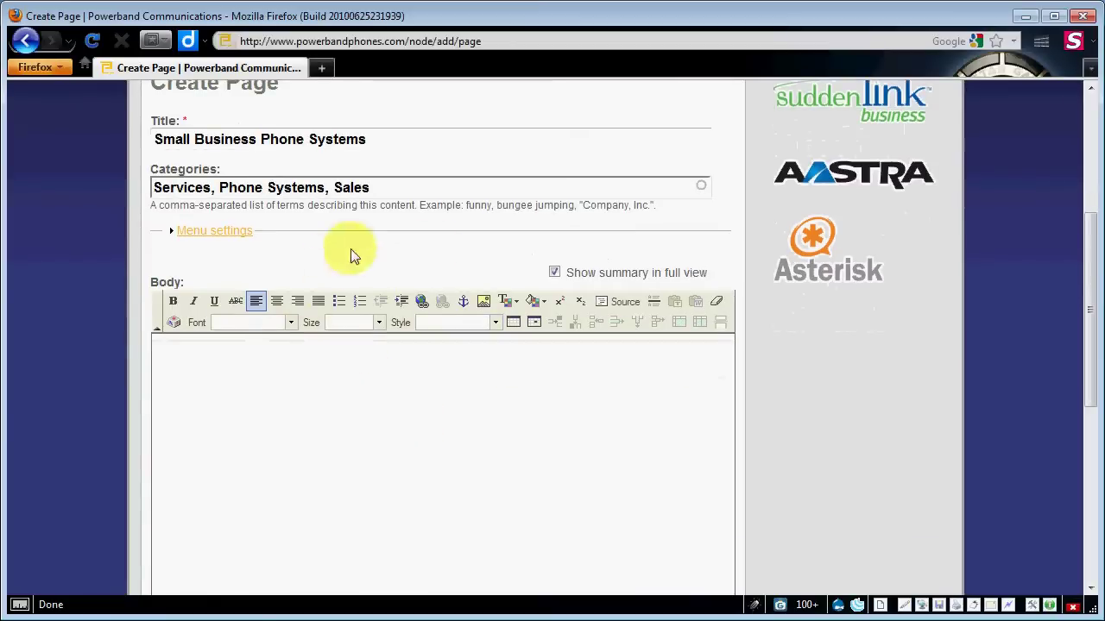
pyautogui.scroll(6, 427, 301)
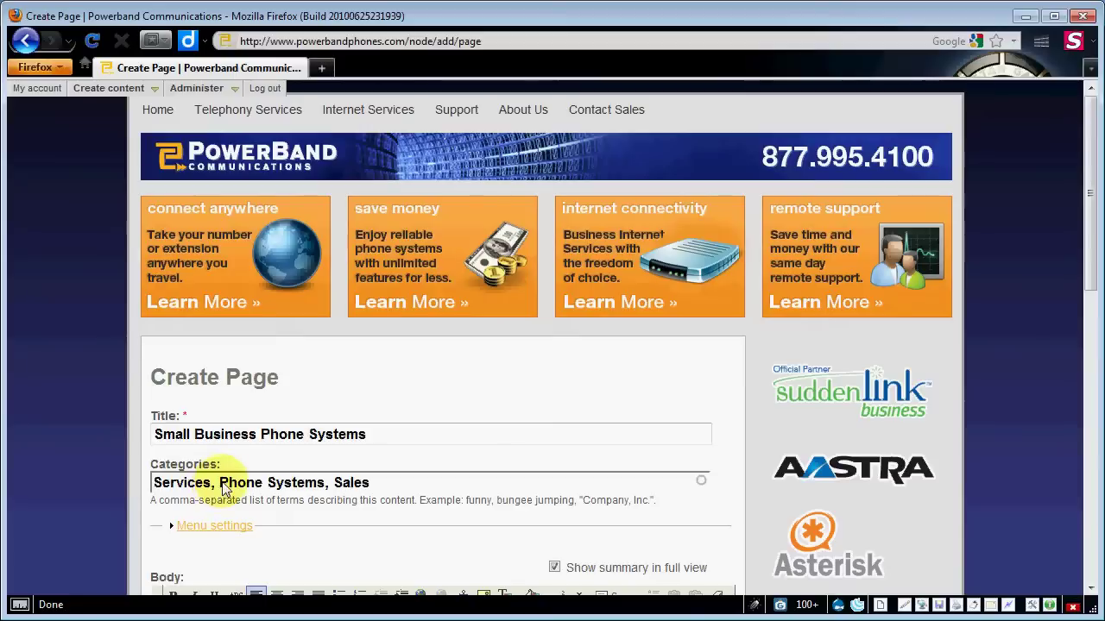
pyautogui.moveTo(218, 483); pyautogui.dragTo(538, 486)
pyautogui.press('BackSpace')
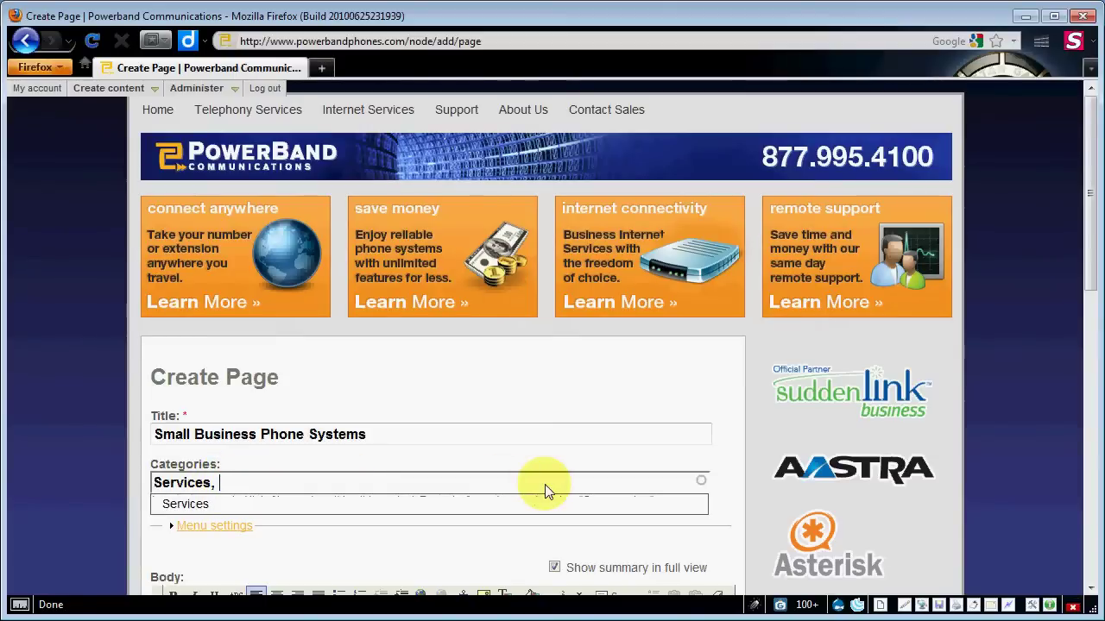
pyautogui.write('Tele')
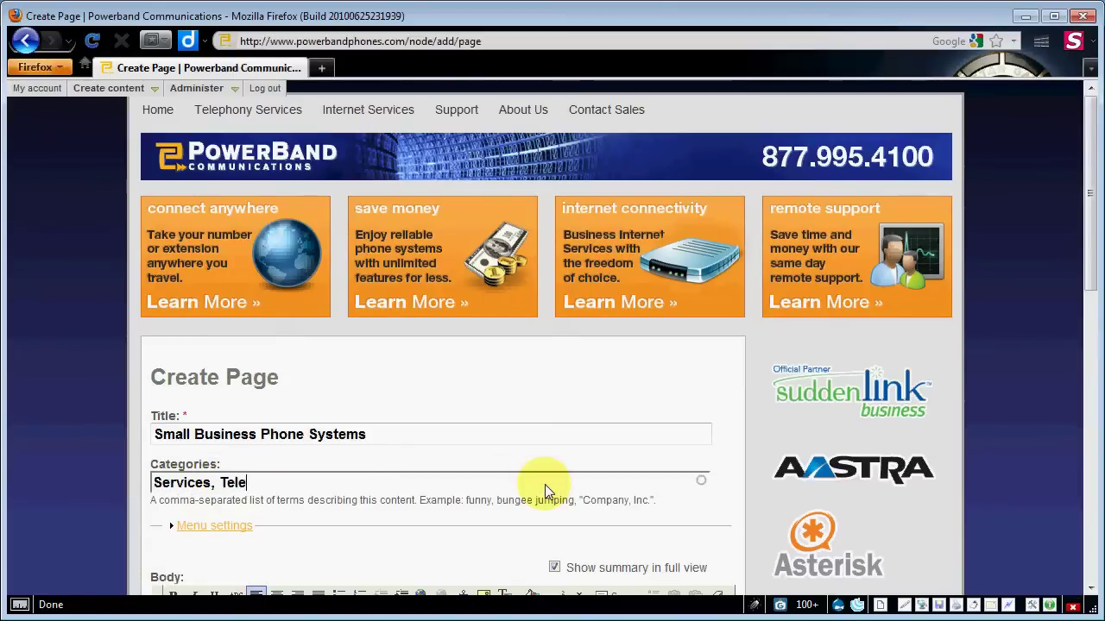
pyautogui.press('Down')
pyautogui.press('Return')
pyautogui.write(', Sales')
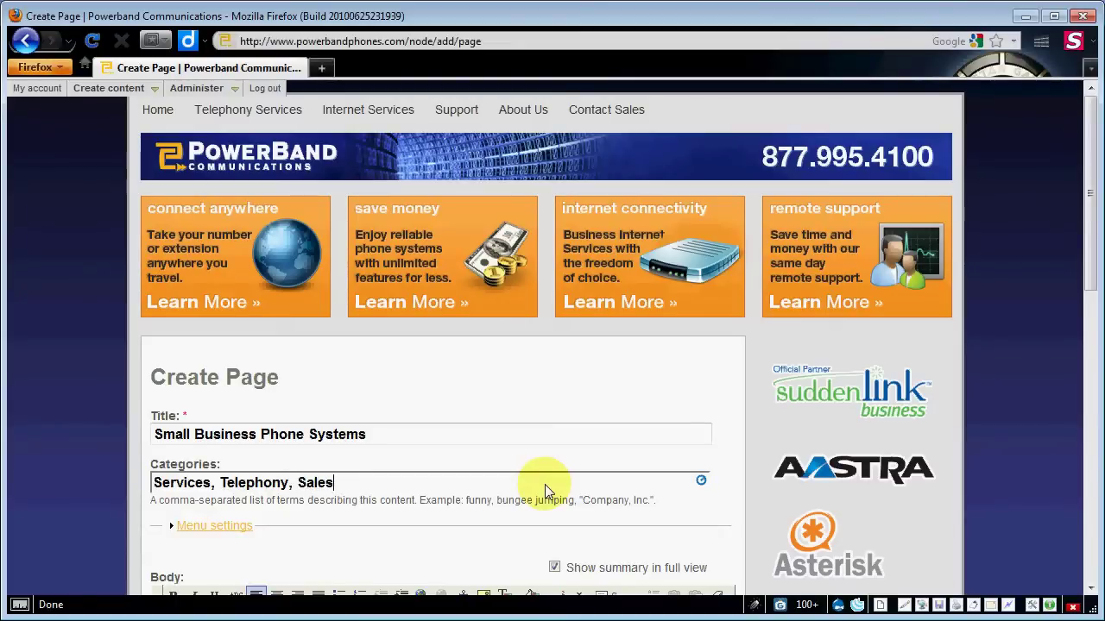
pyautogui.moveTo(249, 112)
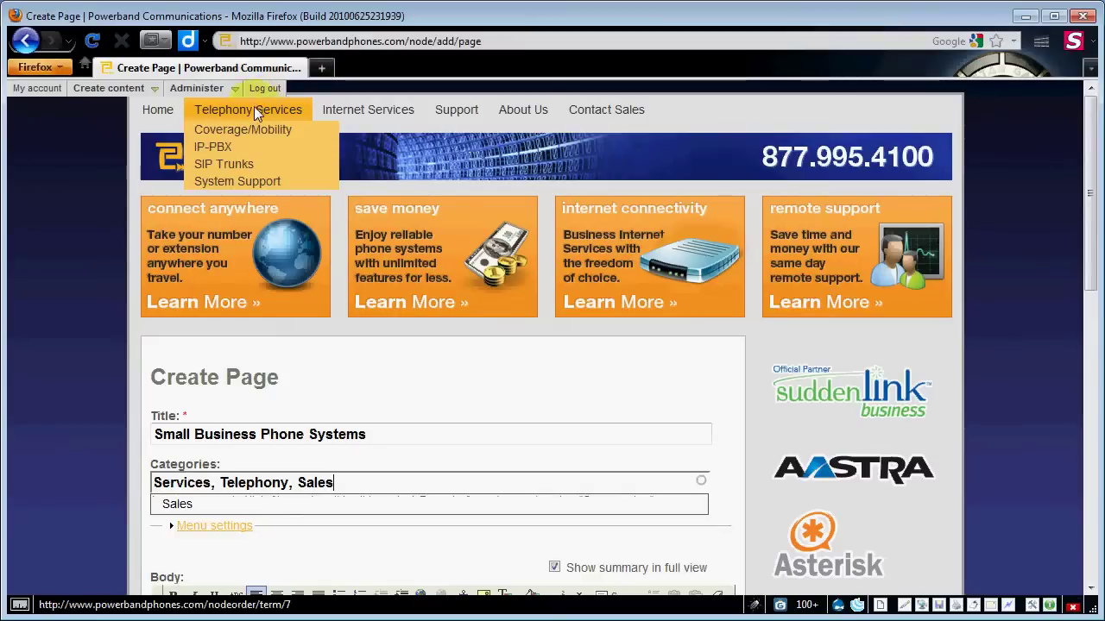
# - Open Telephony Services in a new tab, browse its tagged pages, then return to Create Page
pyautogui.middleClick(250, 110)
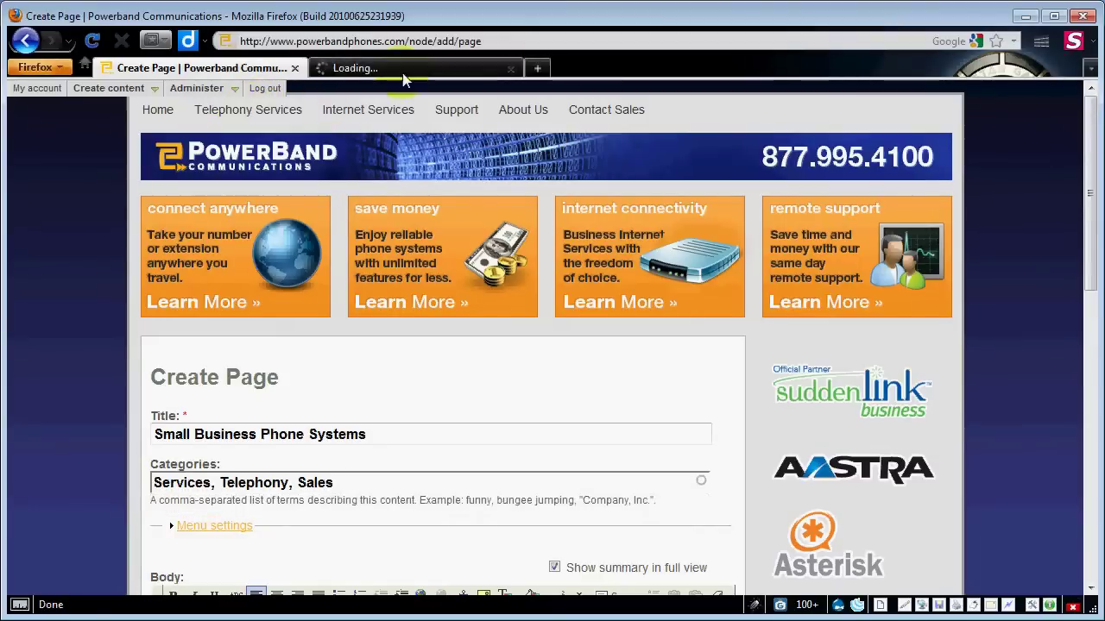
pyautogui.click(403, 71)
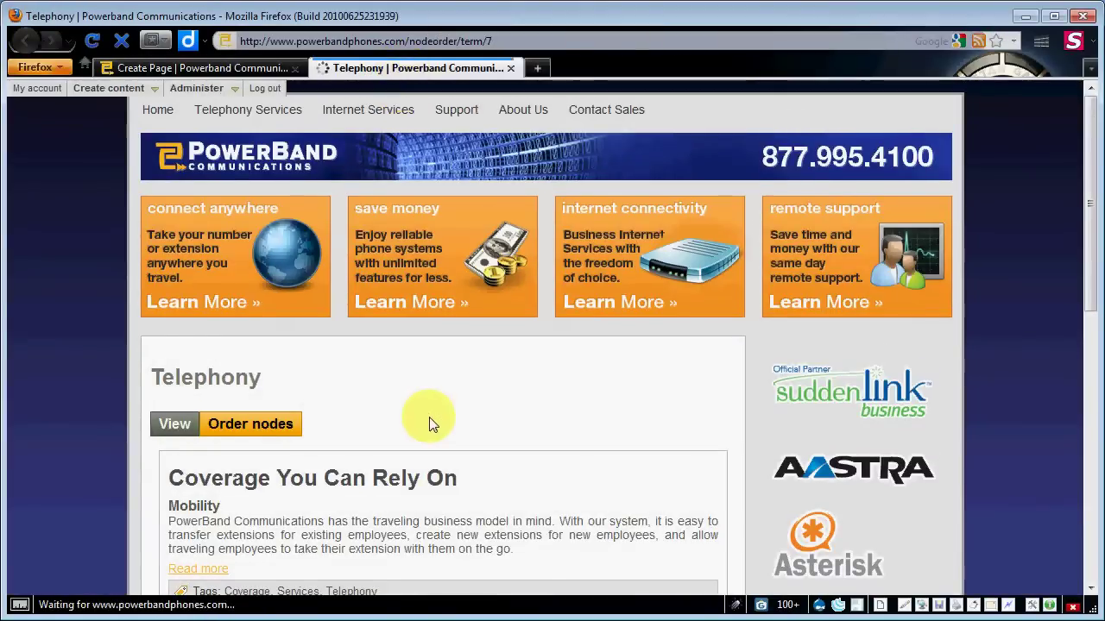
pyautogui.scroll(-12, 432, 423)
pyautogui.scroll(-2, 229, 304)
pyautogui.scroll(10, 284, 284)
pyautogui.scroll(-5, 271, 341)
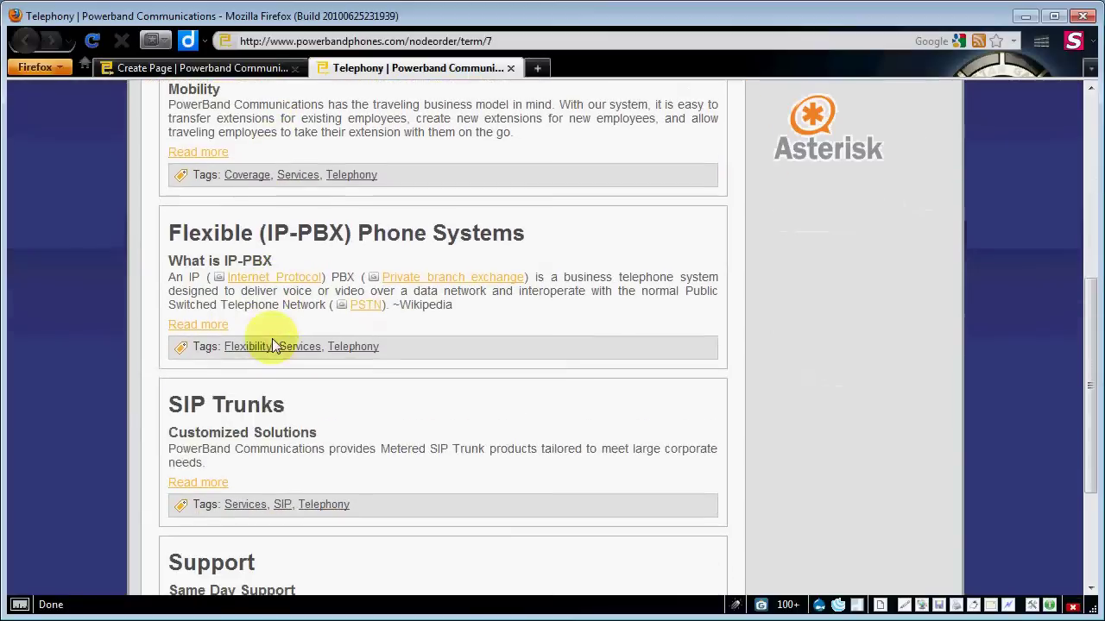
pyautogui.scroll(-3, 267, 362)
pyautogui.scroll(6, 266, 315)
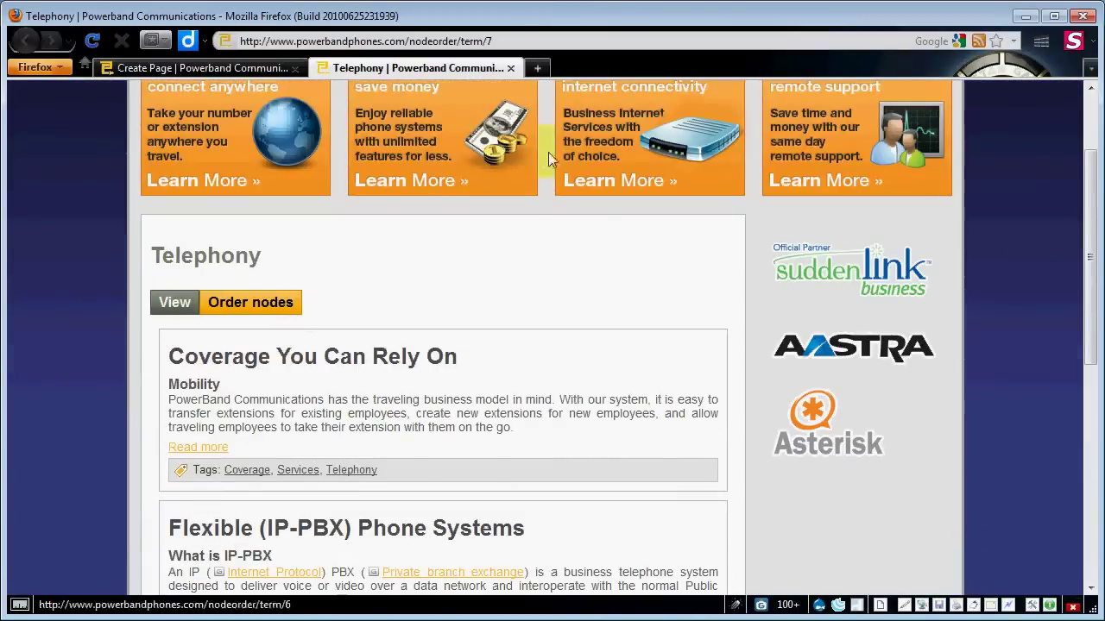
pyautogui.scroll(2, 475, 181)
pyautogui.click(203, 67)
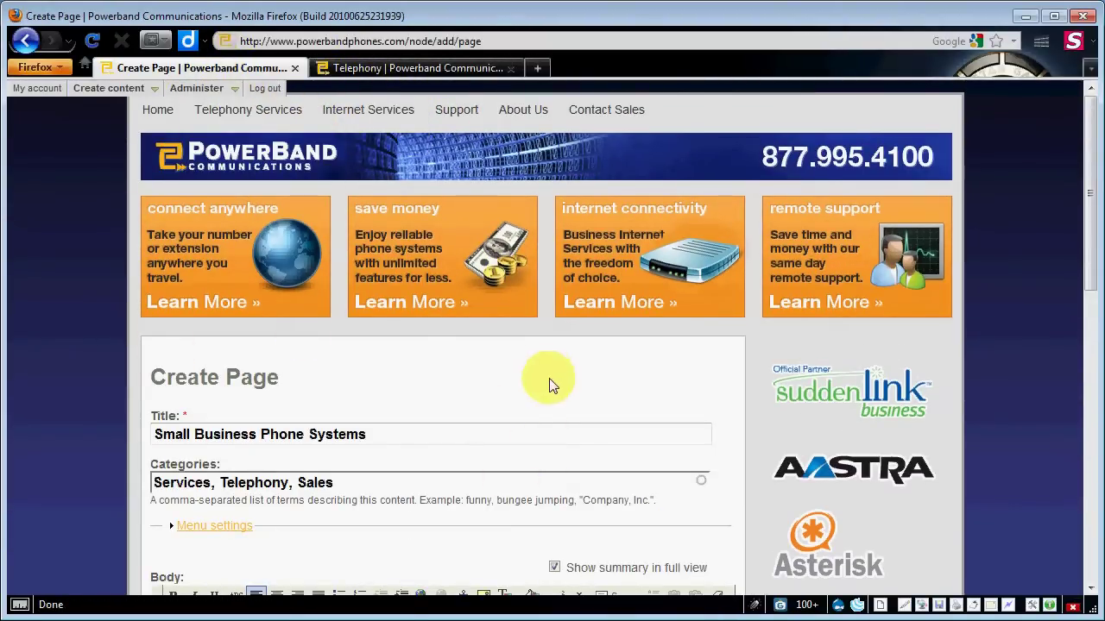
pyautogui.scroll(-5, 552, 386)
# - Type 'We offer new services for small businesses.' in the body and copy it
pyautogui.click(349, 404)
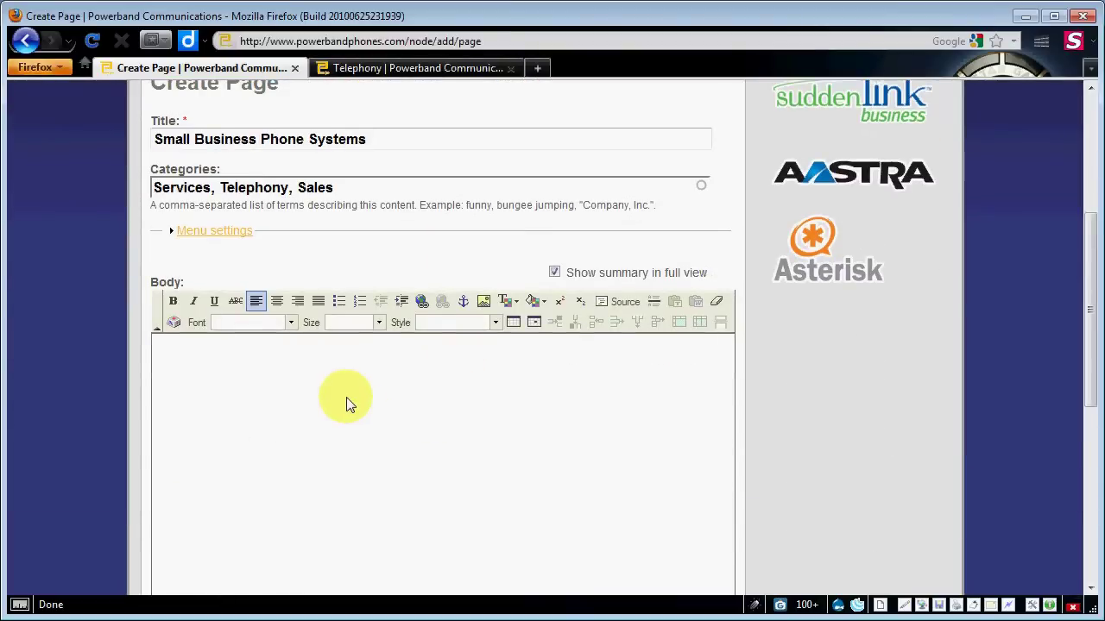
pyautogui.write('We offer new services for small ')
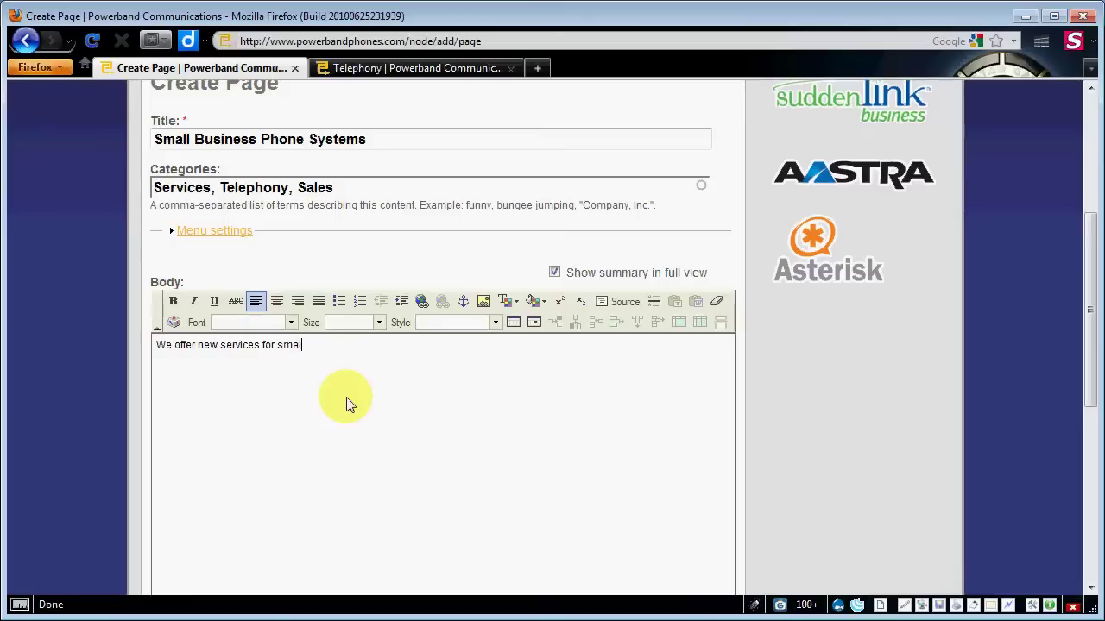
pyautogui.write('busines')
pyautogui.moveTo(368, 347); pyautogui.dragTo(145, 347)
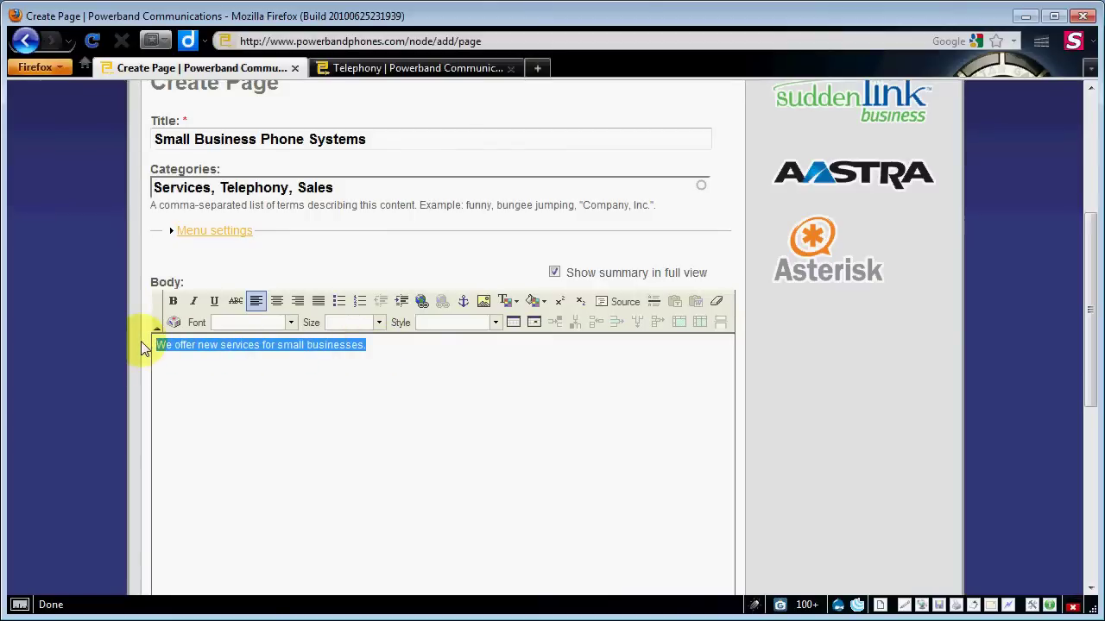
pyautogui.hotkey('ctrl', 'c')
# - Paste the sentence repeatedly to fill four body paragraphs, then view the Telephony listing
pyautogui.click(388, 348)
pyautogui.hotkey('ctrl', 'v')
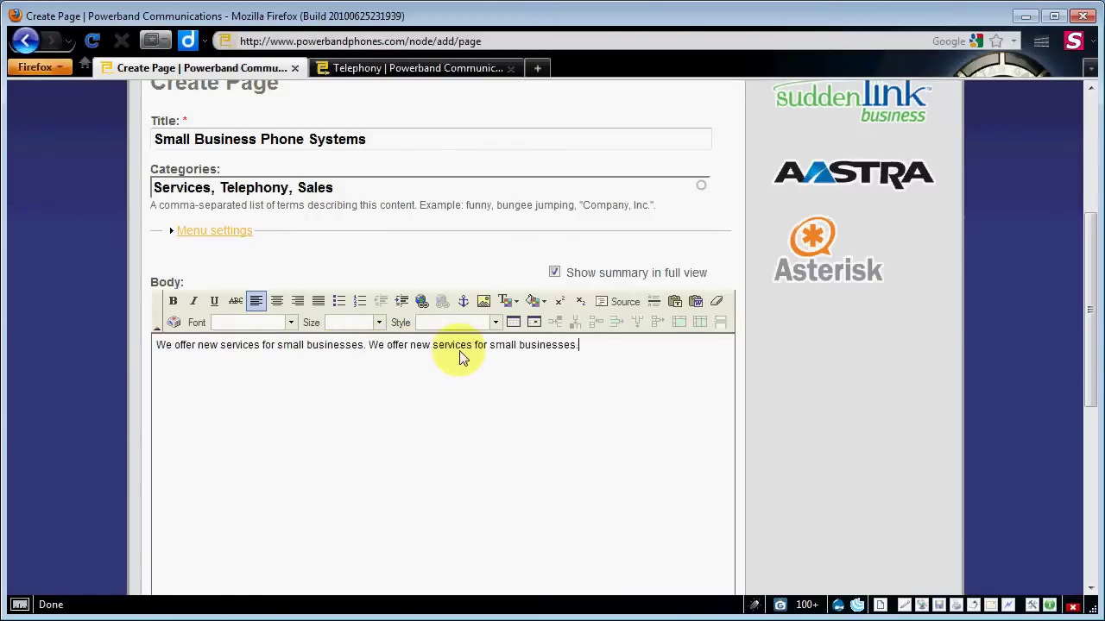
pyautogui.hotkey('ctrl', 'v')
pyautogui.hotkey('ctrl', 'v')
pyautogui.hotkey('ctrl', 'v')
pyautogui.hotkey('ctrl', 'v')
pyautogui.hotkey('ctrl', 'v')
pyautogui.hotkey('ctrl', 'v')
pyautogui.hotkey('ctrl', 'v')
pyautogui.hotkey('ctrl', 'v')
pyautogui.hotkey('ctrl', 'v')
pyautogui.hotkey('ctrl', 'v')
pyautogui.hotkey('ctrl', 'v')
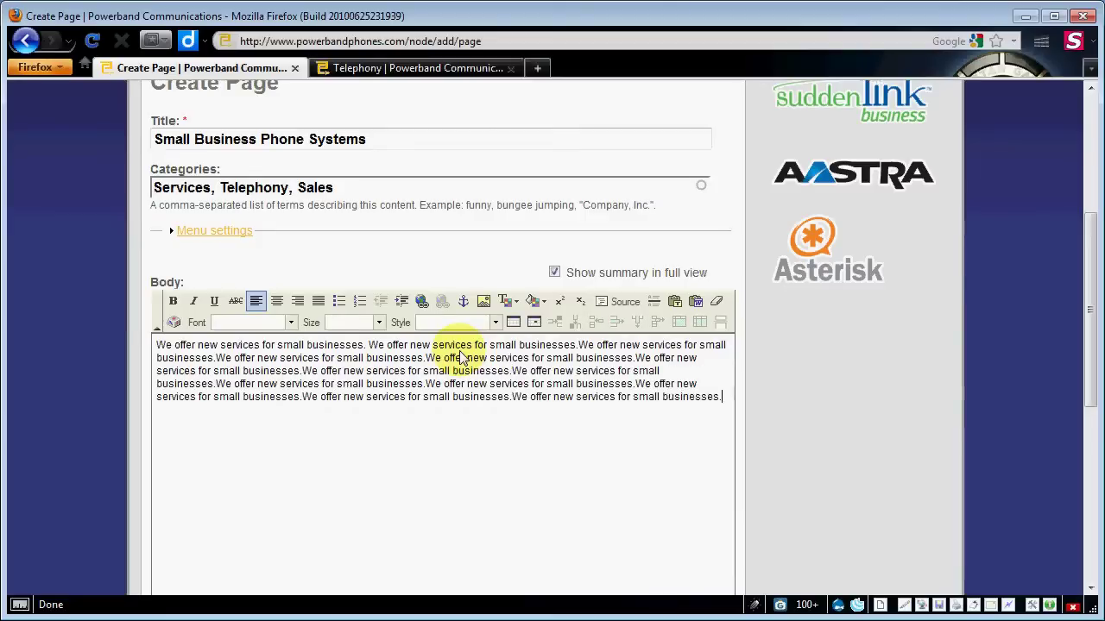
pyautogui.hotkey('ctrl', 'v')
pyautogui.press('Return')
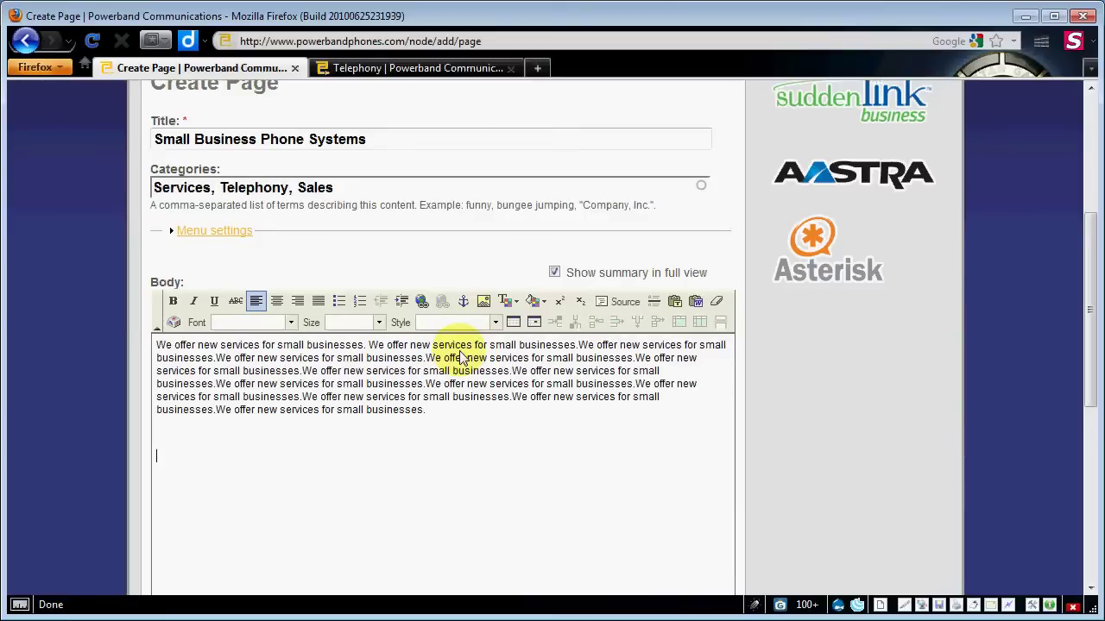
pyautogui.hotkey('ctrl', 'v')
pyautogui.hotkey('ctrl', 'v')
pyautogui.hotkey('ctrl', 'v')
pyautogui.hotkey('ctrl', 'v')
pyautogui.hotkey('ctrl', 'v')
pyautogui.hotkey('ctrl', 'v')
pyautogui.hotkey('ctrl', 'v')
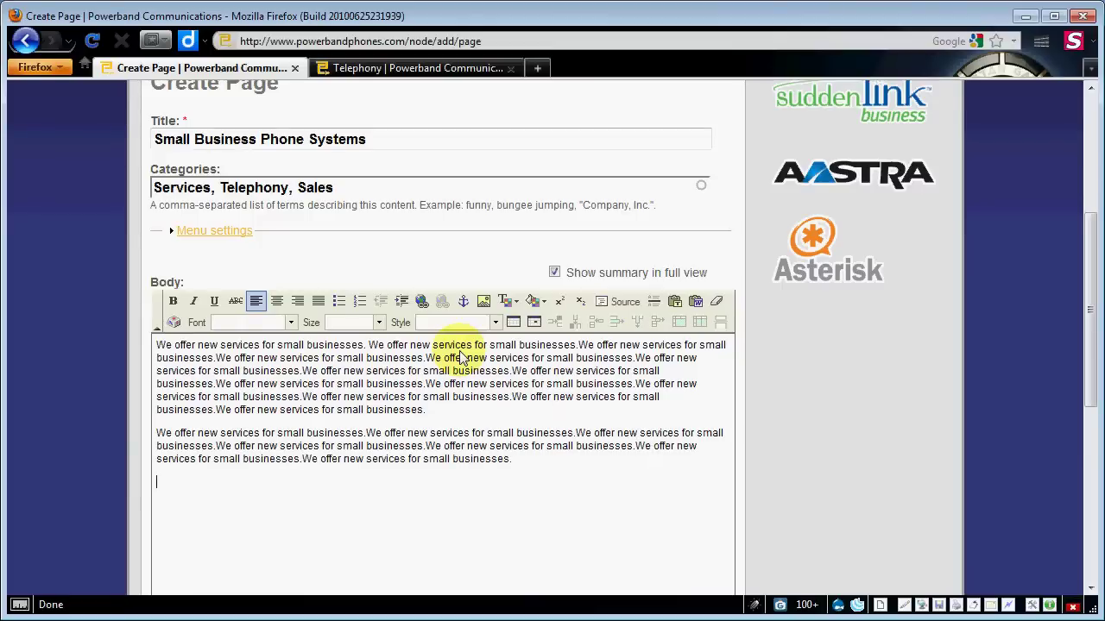
pyautogui.hotkey('ctrl', 'v')
pyautogui.hotkey('ctrl', 'v')
pyautogui.hotkey('ctrl', 'v')
pyautogui.hotkey('ctrl', 'v')
pyautogui.hotkey('ctrl', 'v')
pyautogui.hotkey('ctrl', 'v')
pyautogui.press('Return')
pyautogui.hotkey('ctrl', 'v')
pyautogui.hotkey('ctrl', 'v')
pyautogui.hotkey('ctrl', 'v')
pyautogui.hotkey('ctrl', 'v')
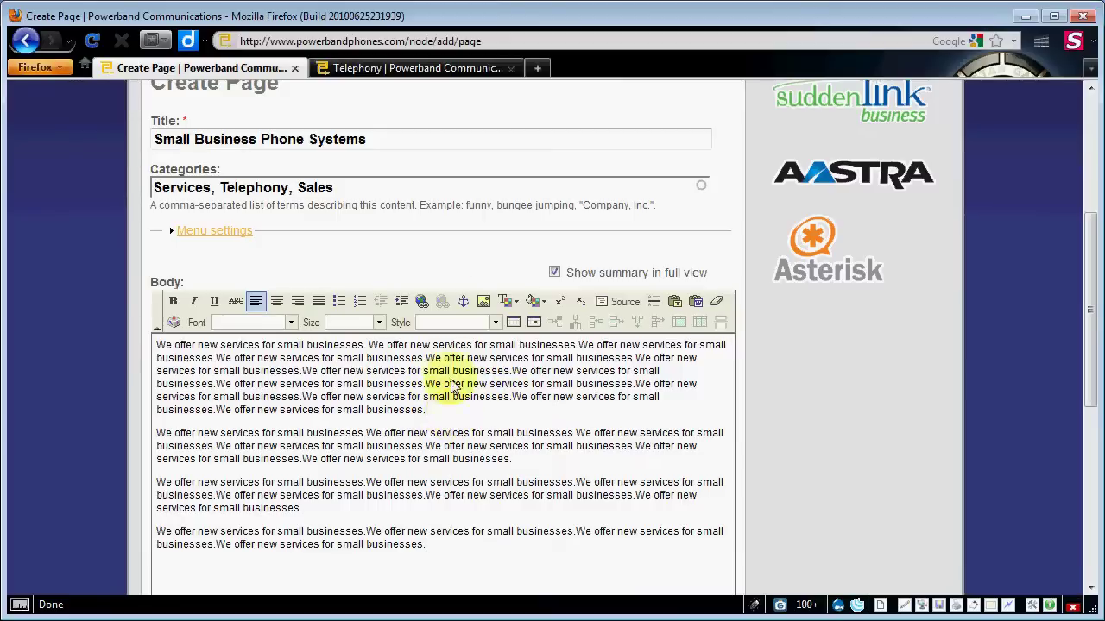
pyautogui.click(434, 63)
pyautogui.scroll(-3, 311, 466)
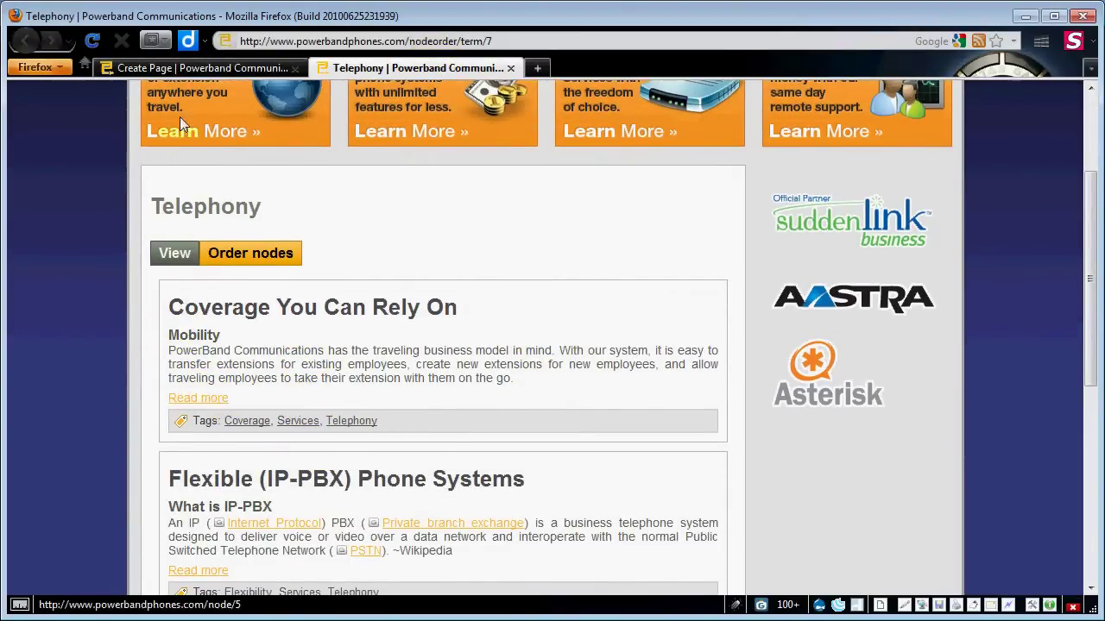
# - Insert a teaser break after the first body paragraph and highlight that paragraph
pyautogui.click(209, 69)
pyautogui.click(427, 412)
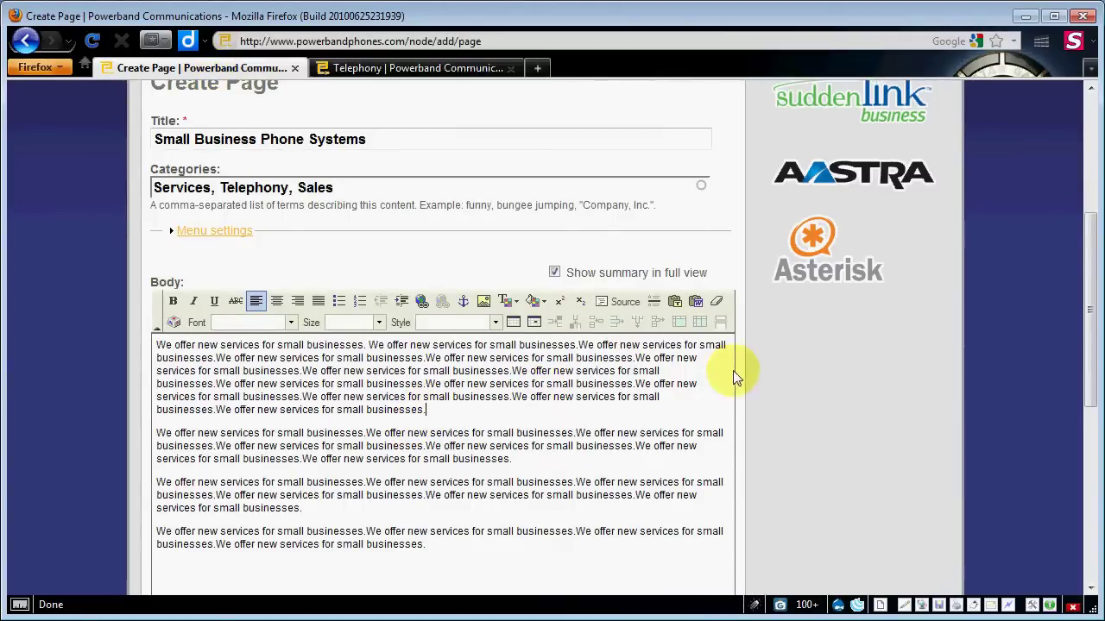
pyautogui.click(722, 324)
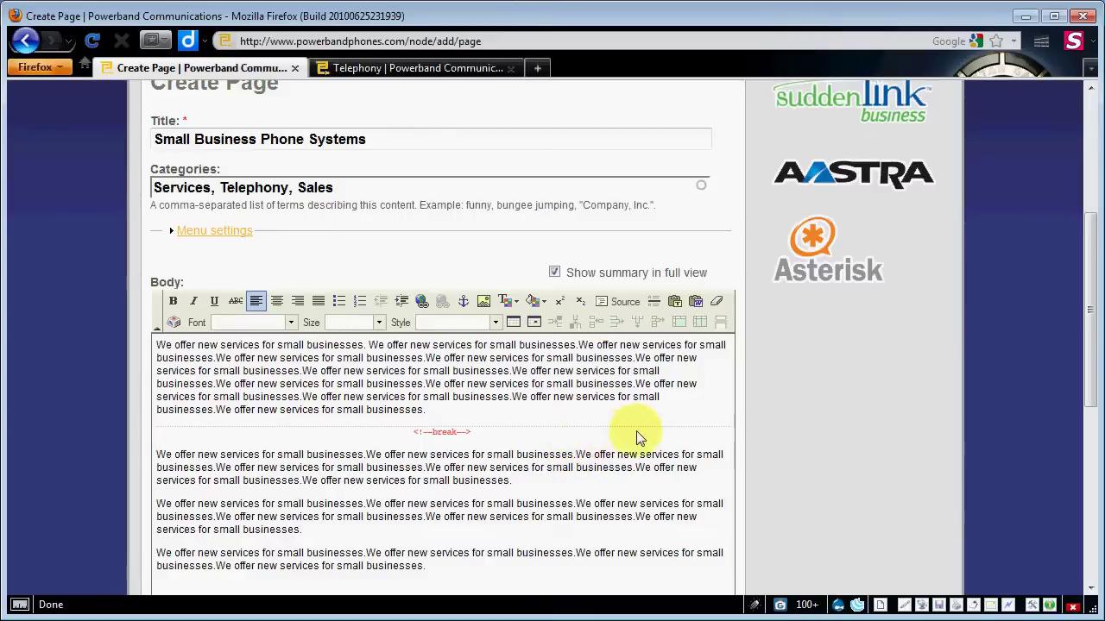
pyautogui.moveTo(425, 410); pyautogui.dragTo(158, 354)
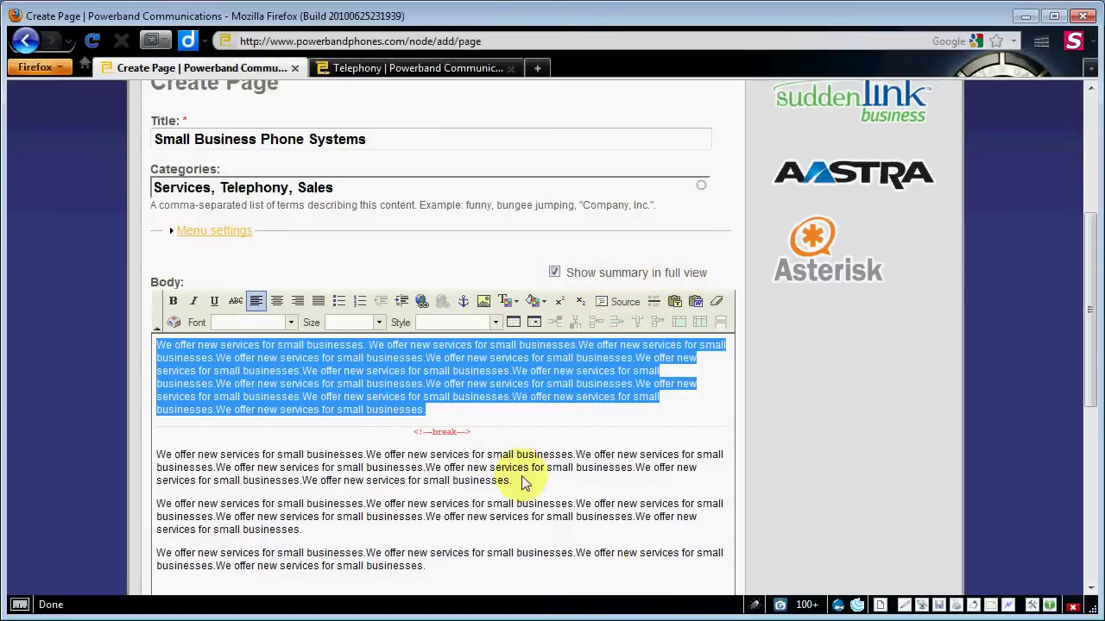
# - Open the Coverage You Can Rely On article from the Telephony listing in a new tab
pyautogui.click(431, 68)
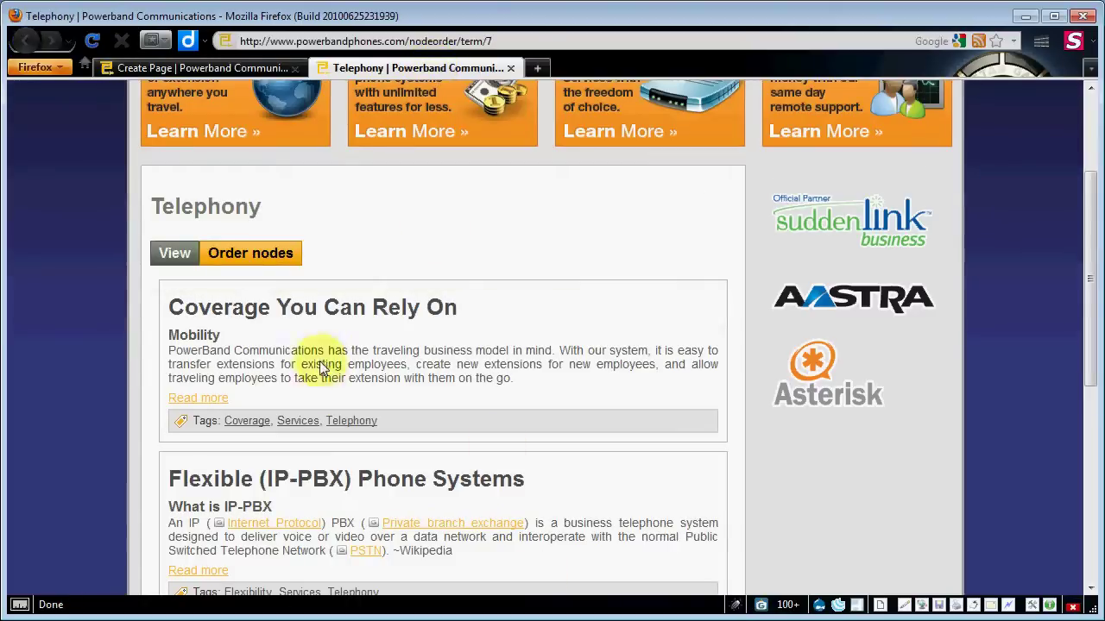
pyautogui.middleClick(329, 312)
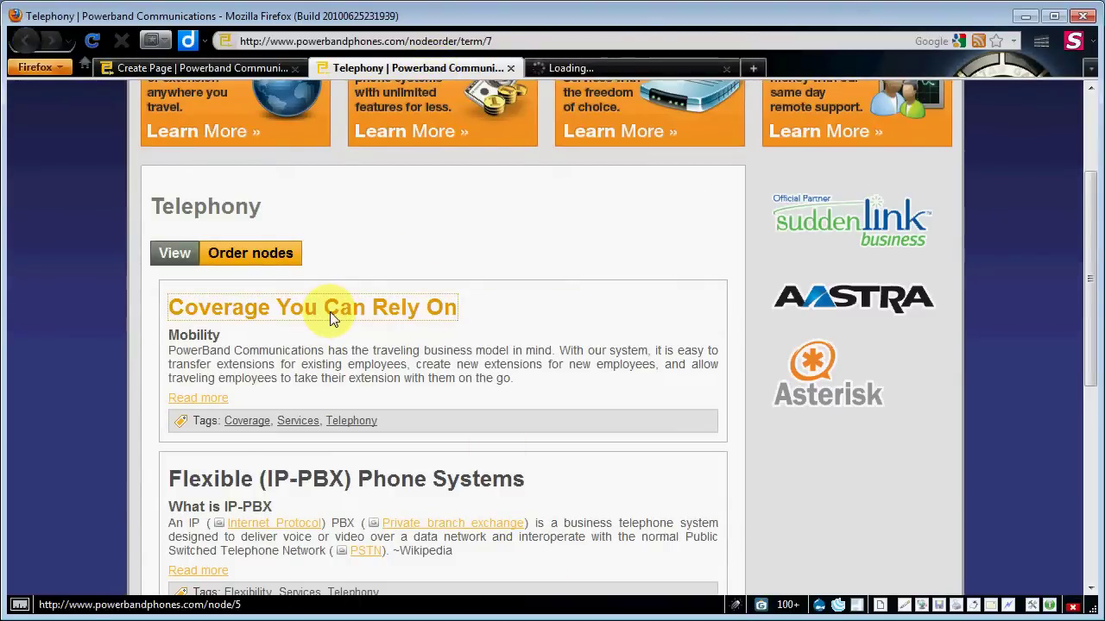
pyautogui.click(609, 67)
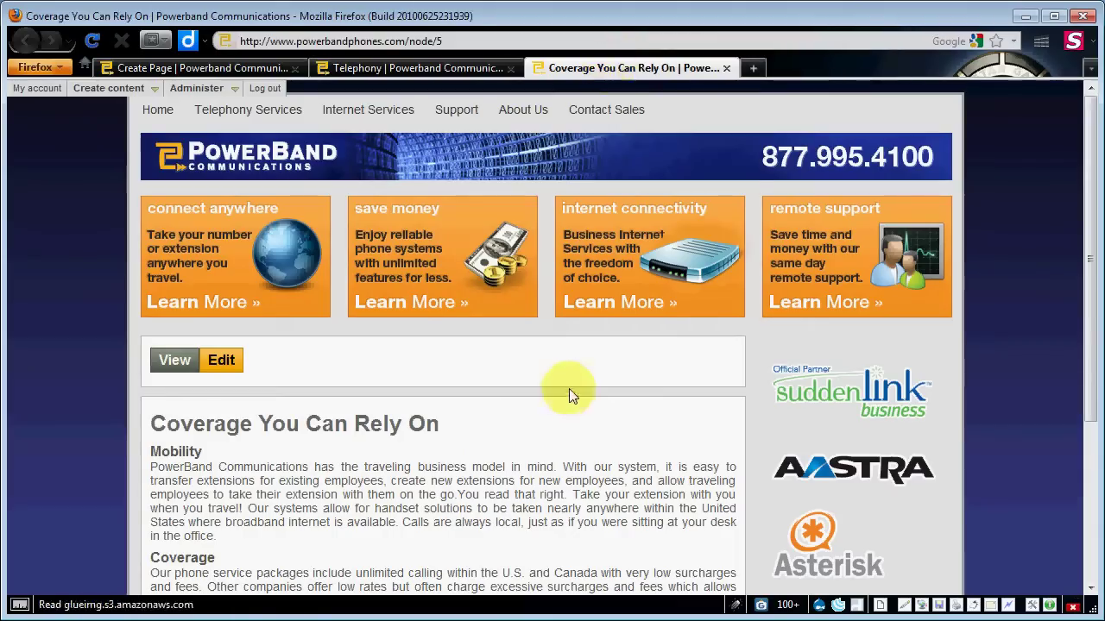
pyautogui.scroll(-3, 569, 388)
# - Compare the article's listing teaser with its full text, then return to the Create Page form
pyautogui.click(432, 67)
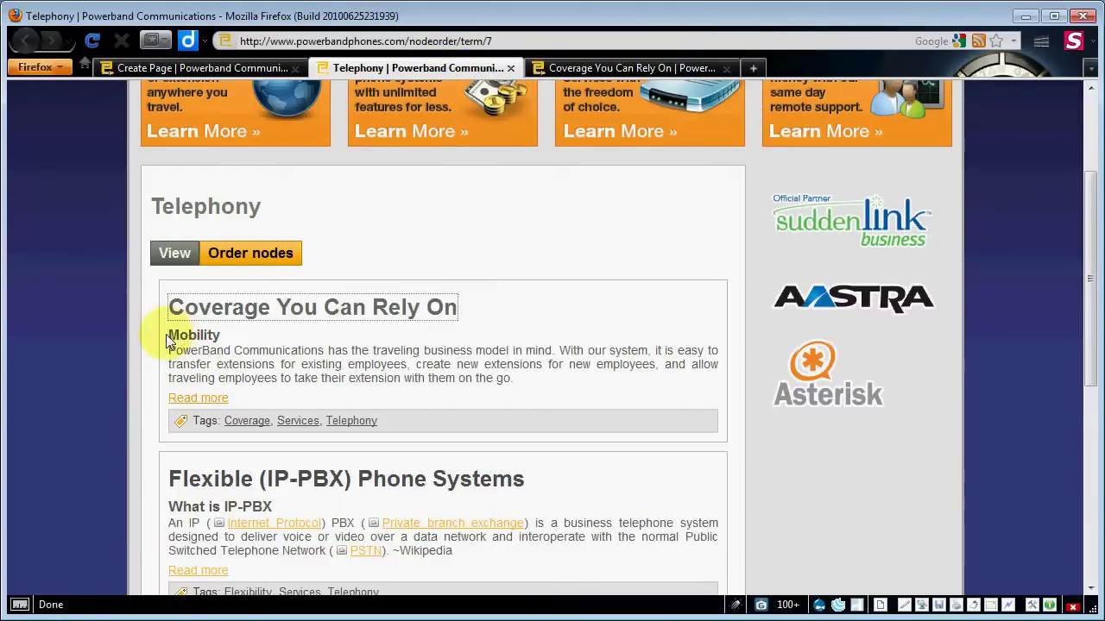
pyautogui.click(291, 364)
pyautogui.moveTo(290, 364); pyautogui.dragTo(472, 380)
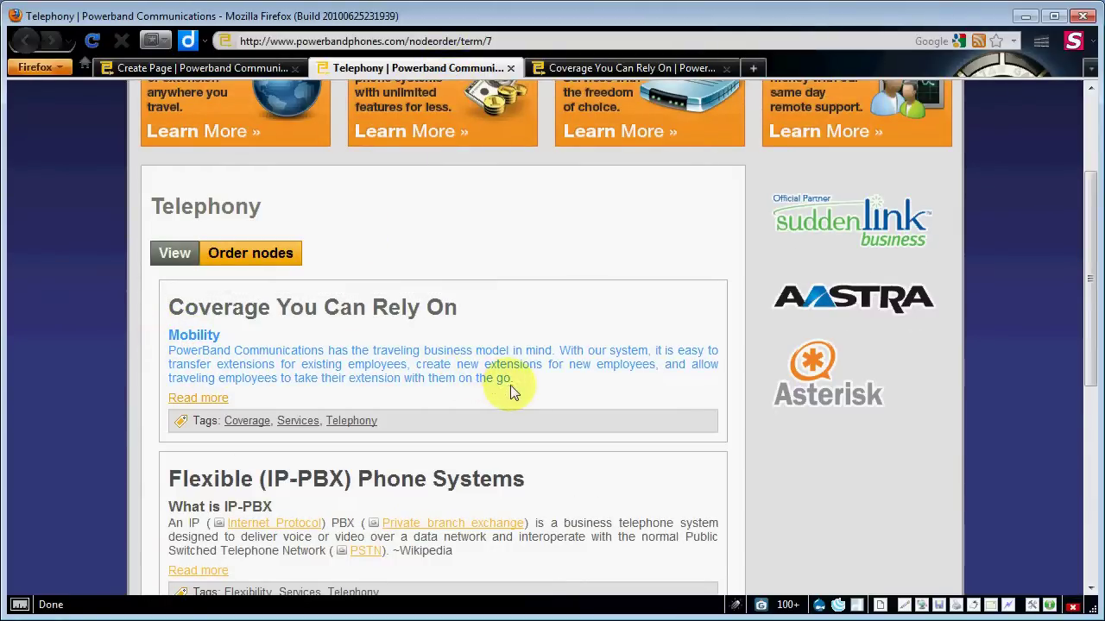
pyautogui.click(609, 69)
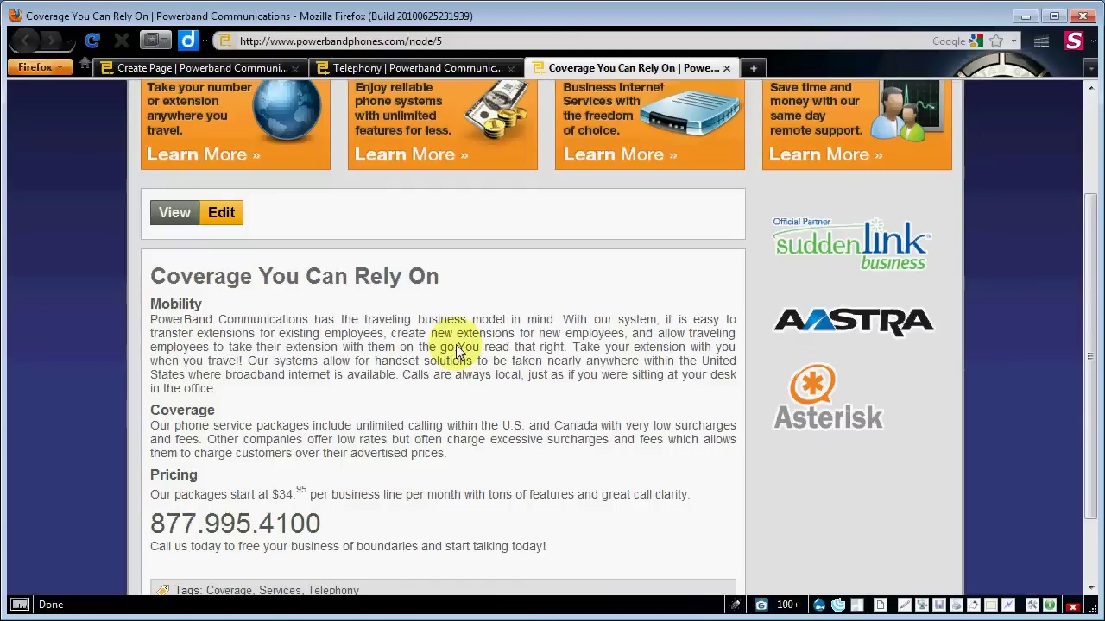
pyautogui.moveTo(455, 348); pyautogui.dragTo(149, 298)
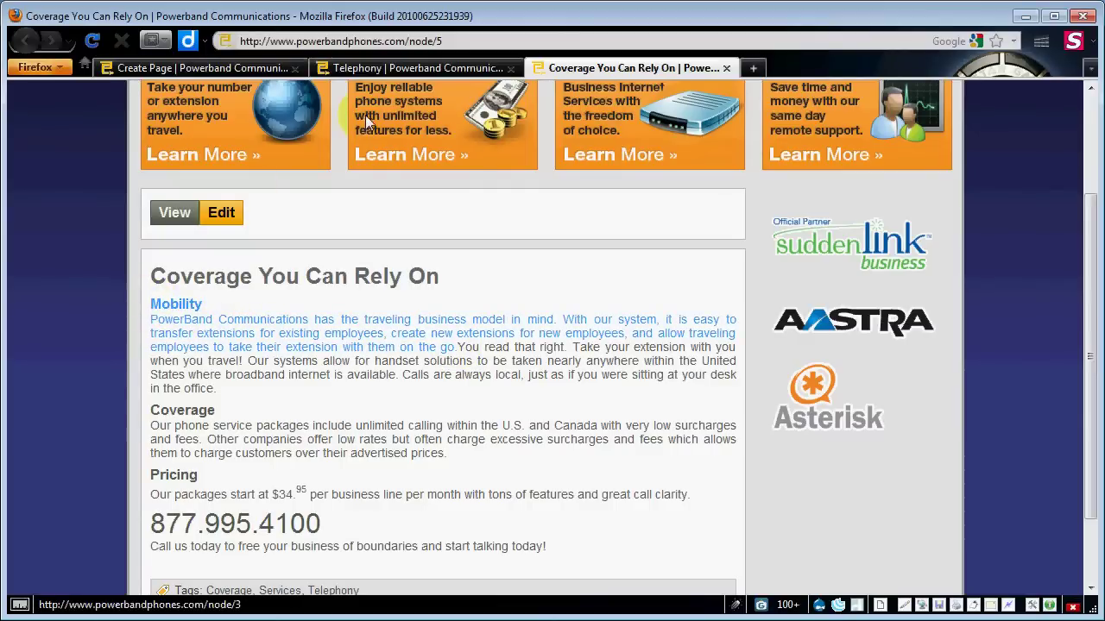
pyautogui.click(403, 70)
pyautogui.hotkey('ctrl', 'Tab')
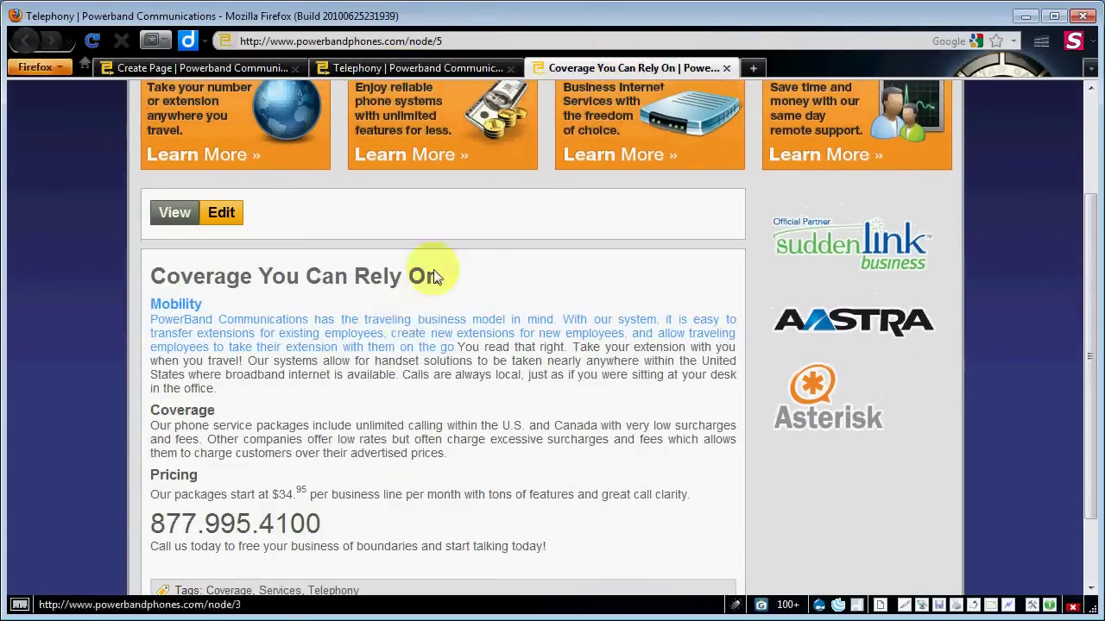
pyautogui.click(255, 67)
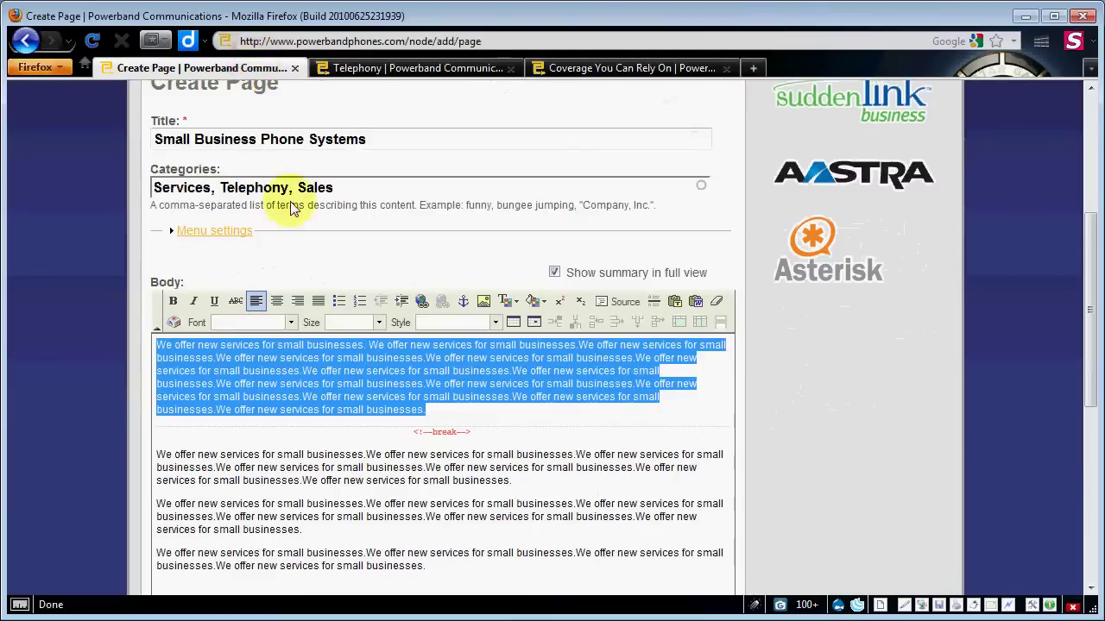
# - Expand the Menu settings fieldset, showing parent <Primary links> and weight 0
pyautogui.click(446, 415)
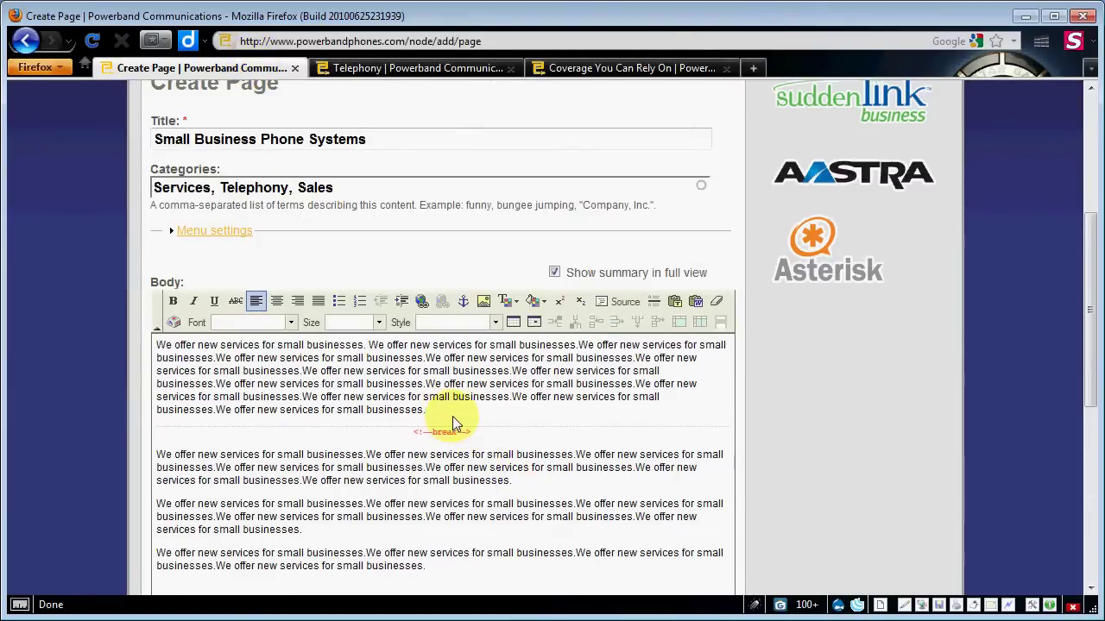
pyautogui.scroll(-4, 129, 419)
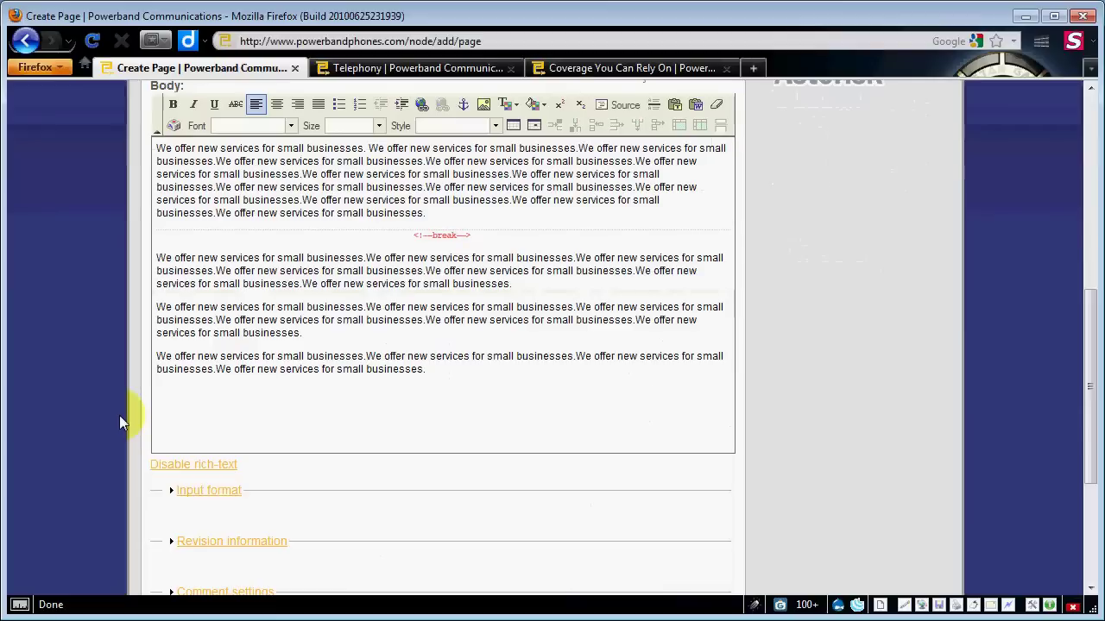
pyautogui.scroll(-5, 119, 415)
pyautogui.scroll(12, 119, 415)
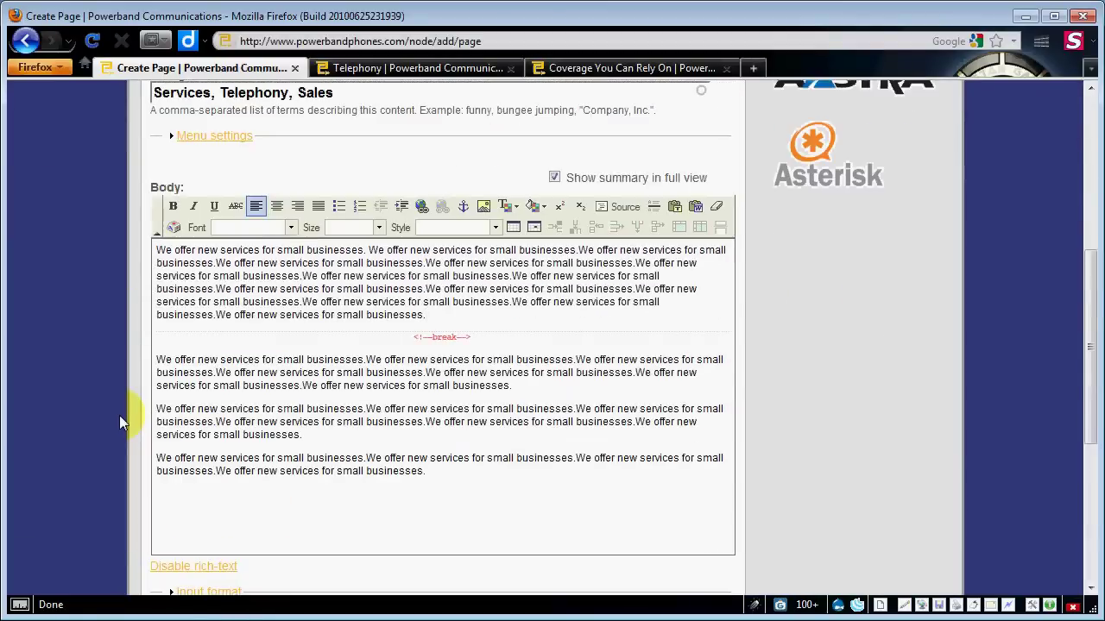
pyautogui.scroll(-3, 119, 415)
pyautogui.scroll(6, 119, 415)
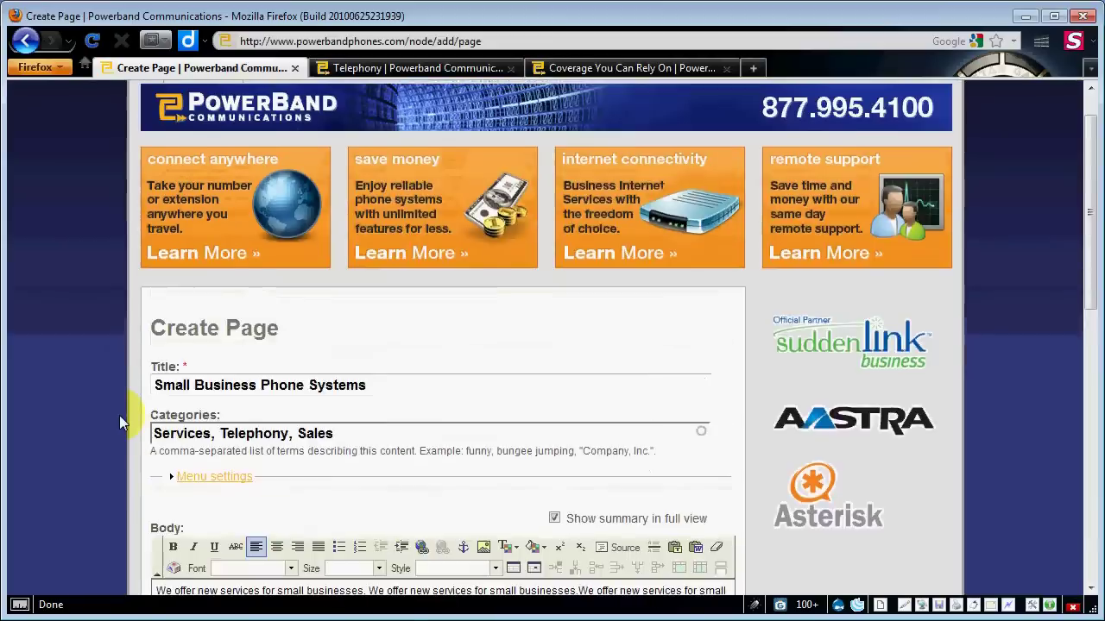
pyautogui.moveTo(295, 103)
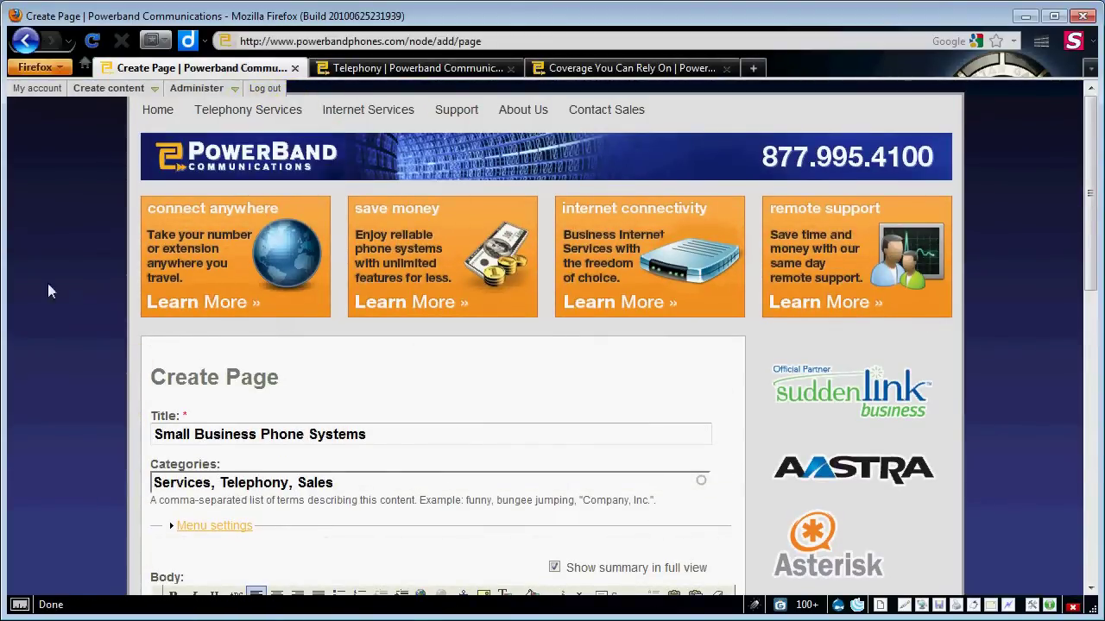
pyautogui.scroll(-1, 52, 315)
pyautogui.scroll(1, 87, 314)
pyautogui.scroll(-2, 156, 371)
pyautogui.click(216, 429)
# - Enter 'Small Business' as the page's menu link title
pyautogui.click(283, 355)
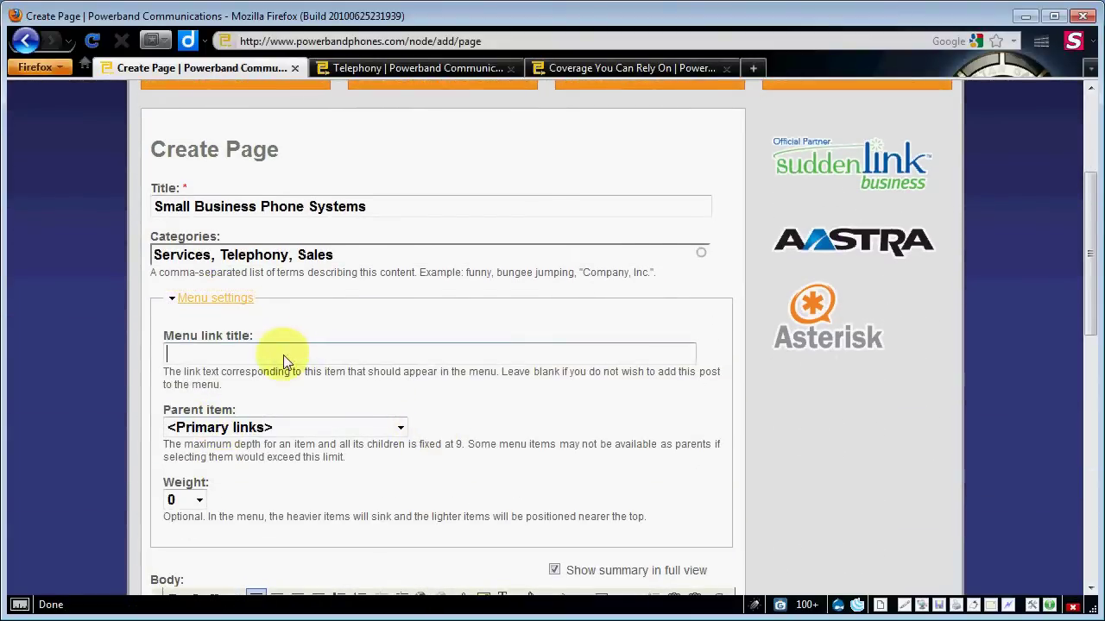
pyautogui.write('Small Bu')
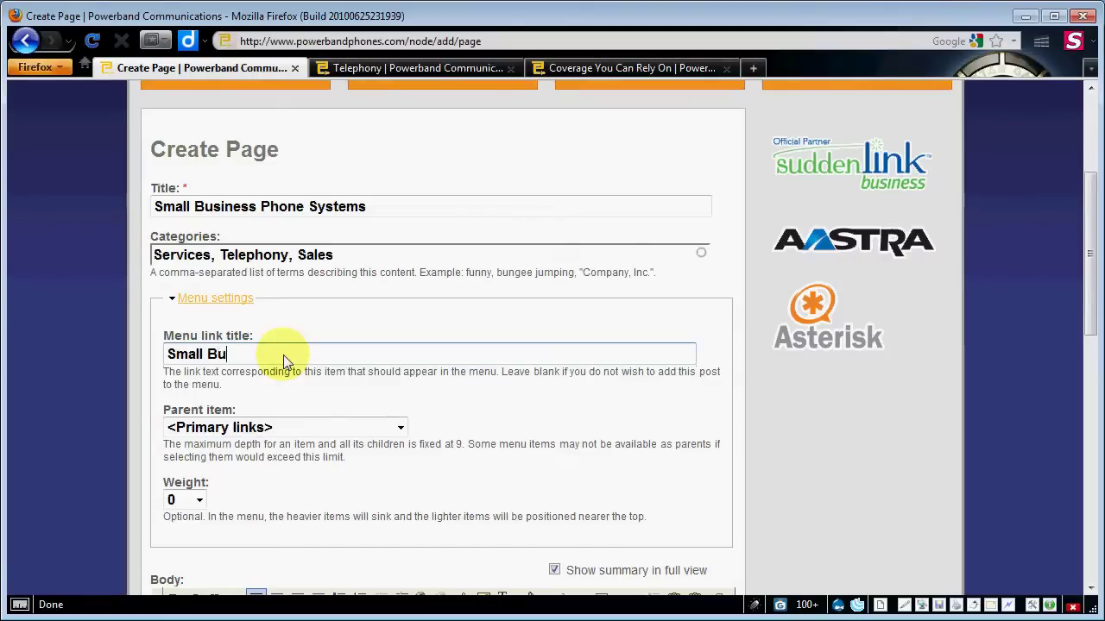
pyautogui.write('siness')
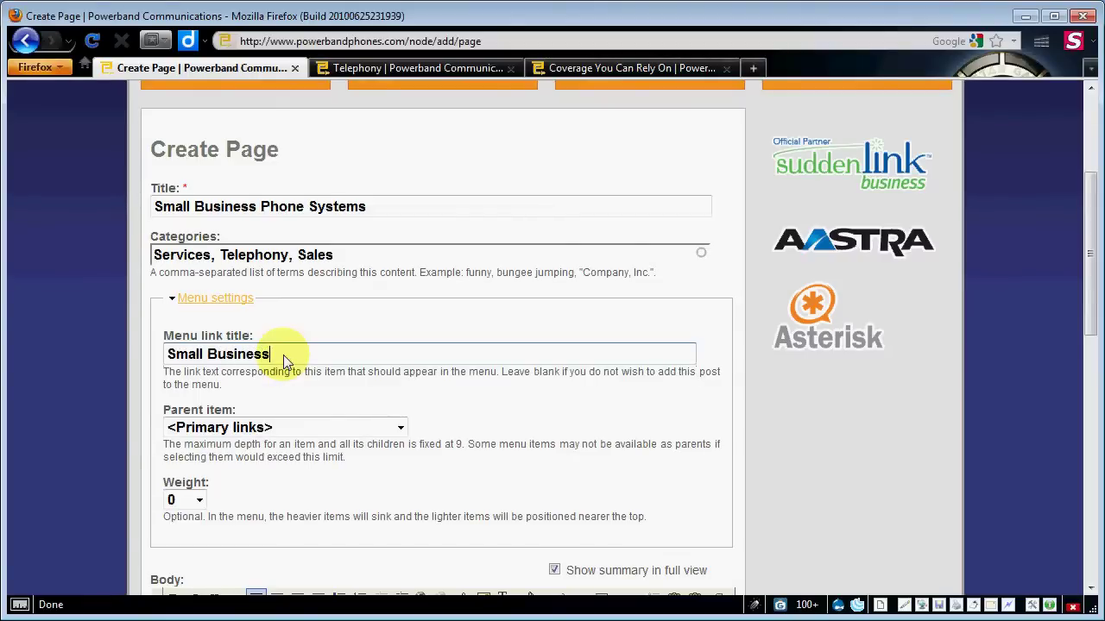
pyautogui.scroll(4, 285, 328)
pyautogui.moveTo(262, 88)
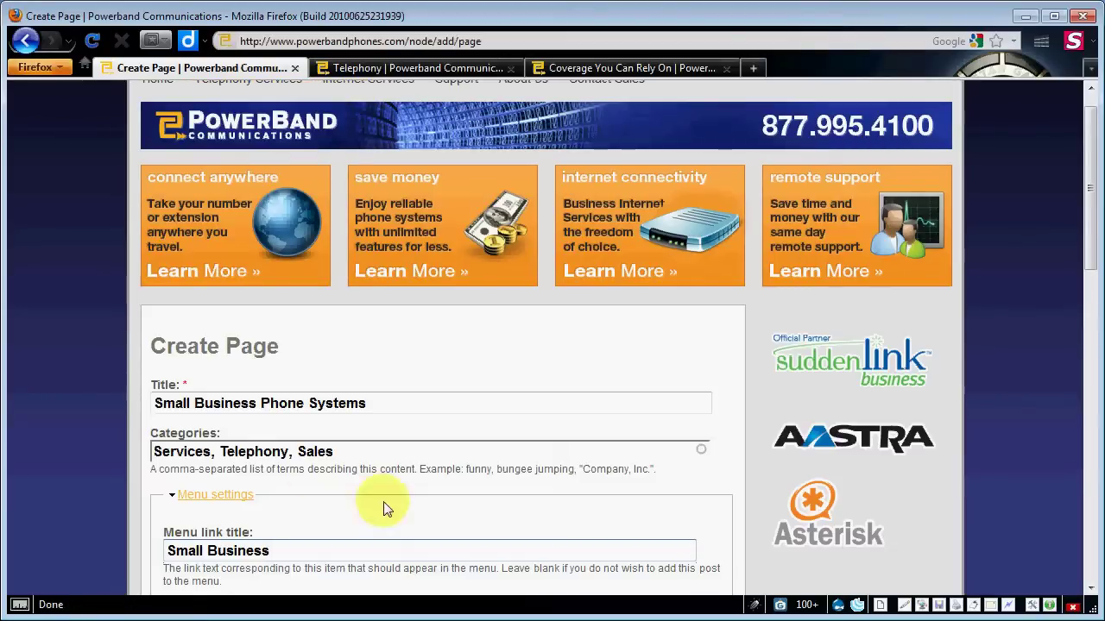
pyautogui.scroll(-3, 327, 514)
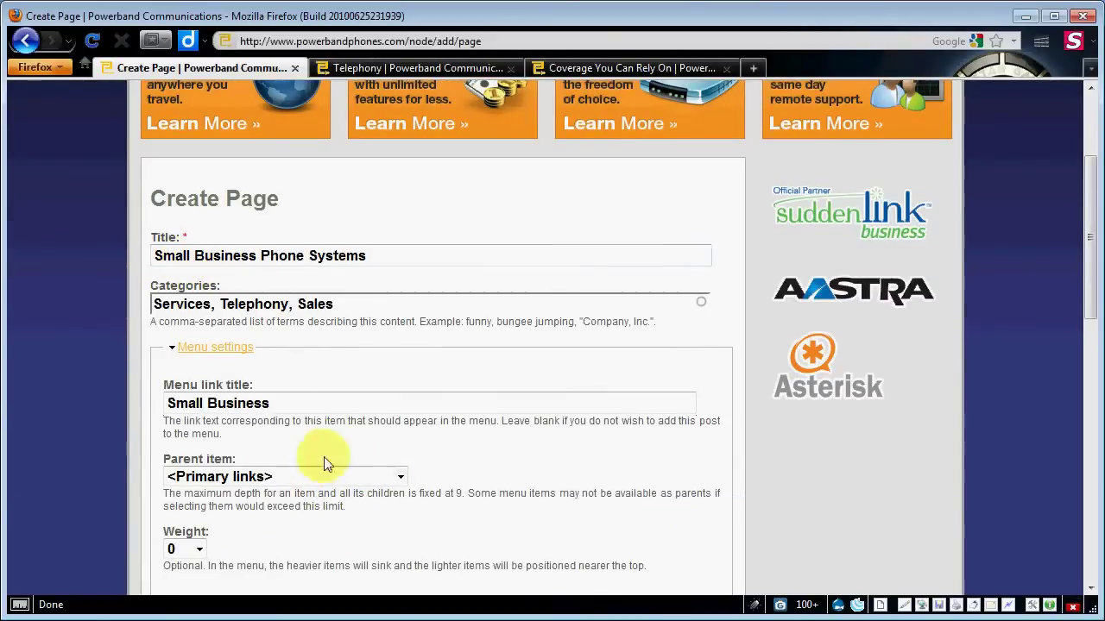
pyautogui.click(254, 403)
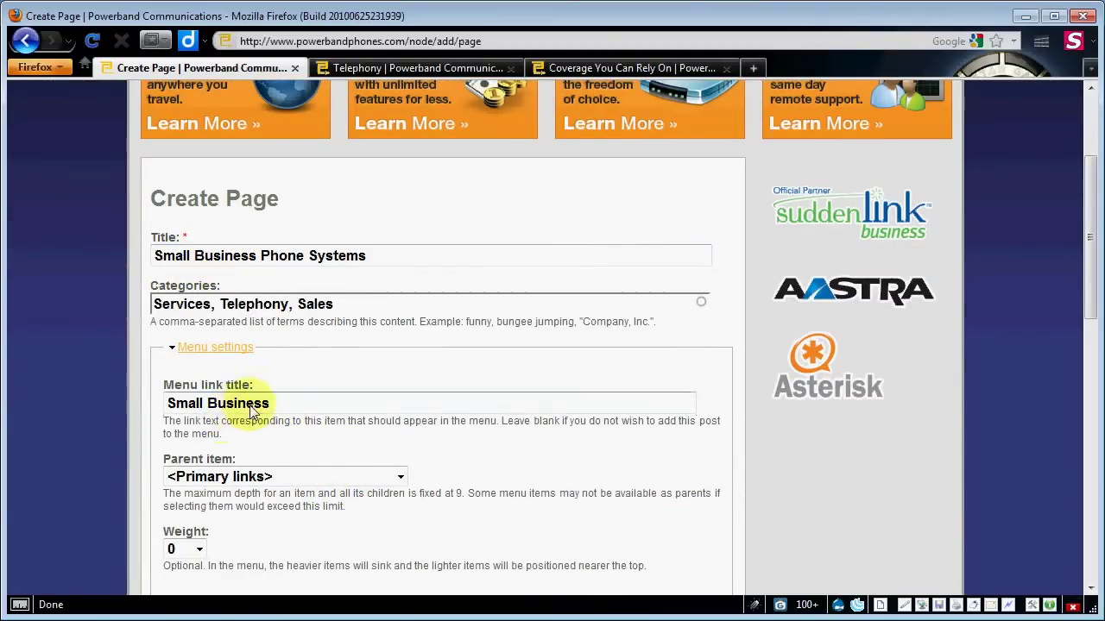
pyautogui.scroll(-3, 279, 423)
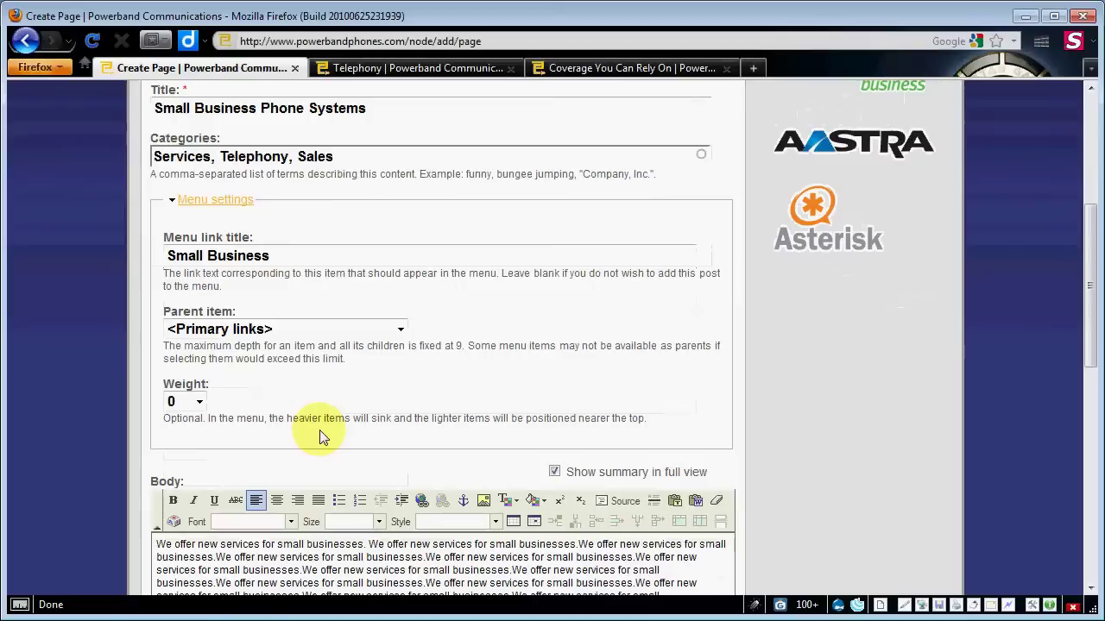
# - Choose '-- Telephony Services' as the parent item for the Small Business link
pyautogui.click(399, 329)
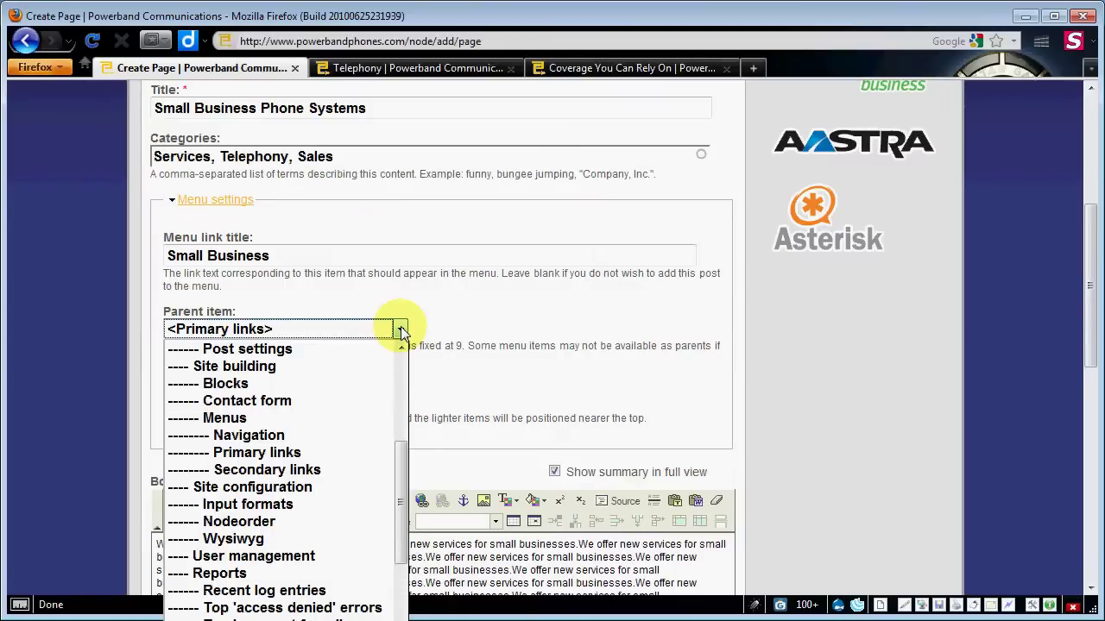
pyautogui.moveTo(400, 466); pyautogui.dragTo(402, 572)
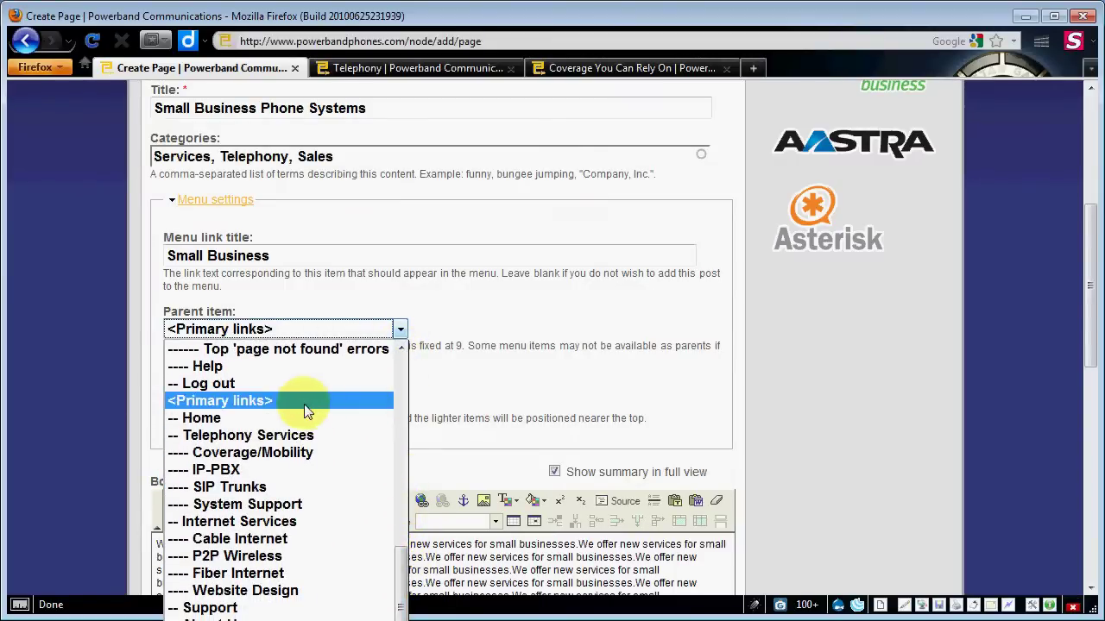
pyautogui.click(209, 438)
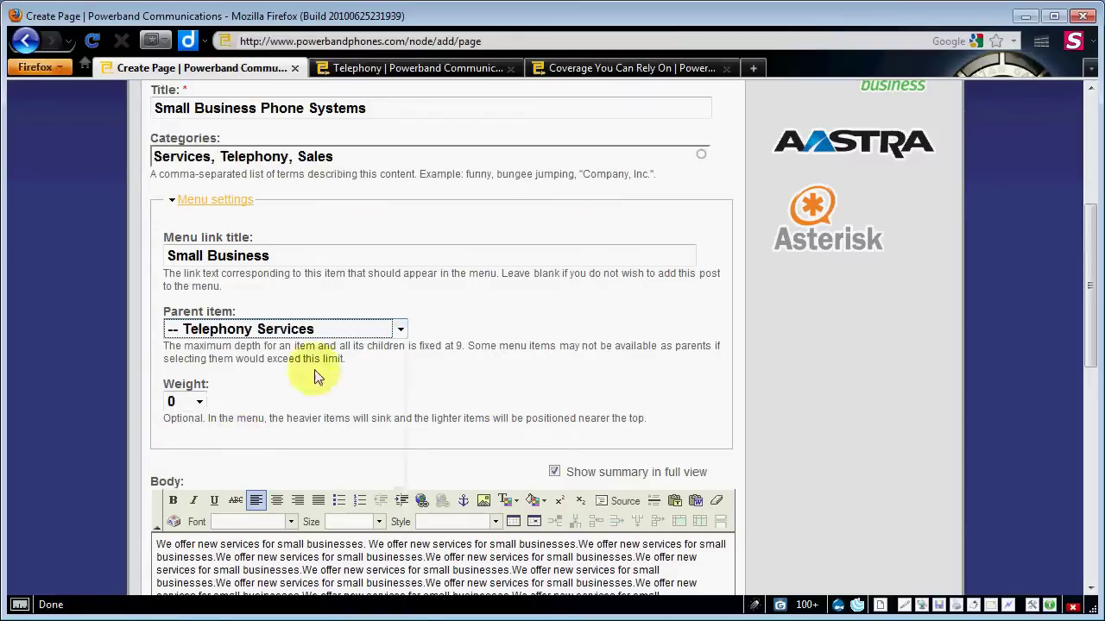
pyautogui.click(395, 329)
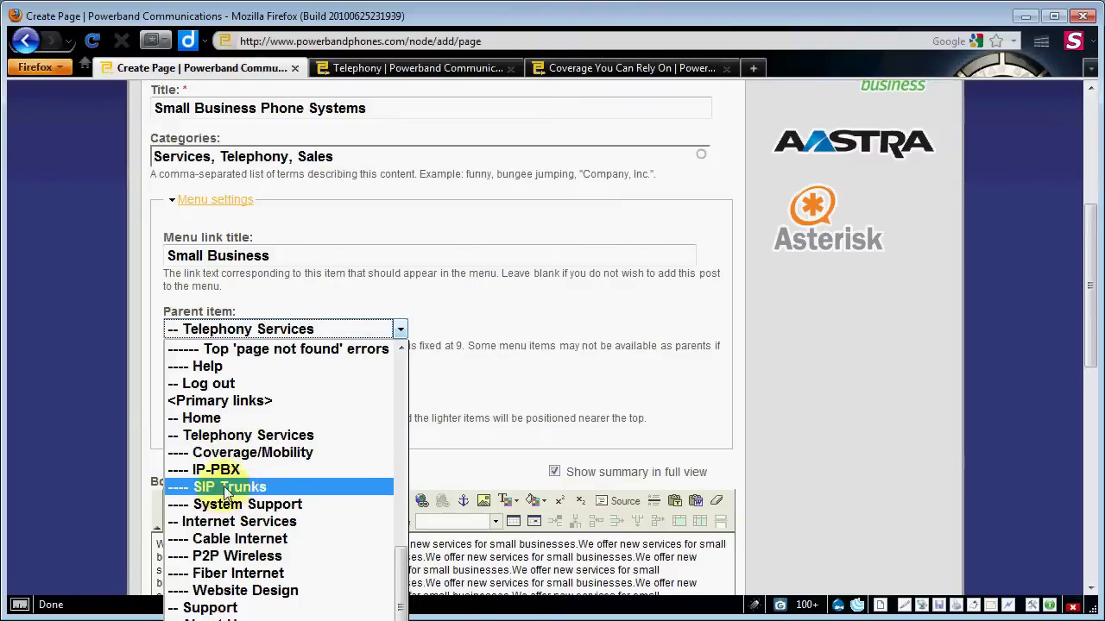
pyautogui.click(255, 438)
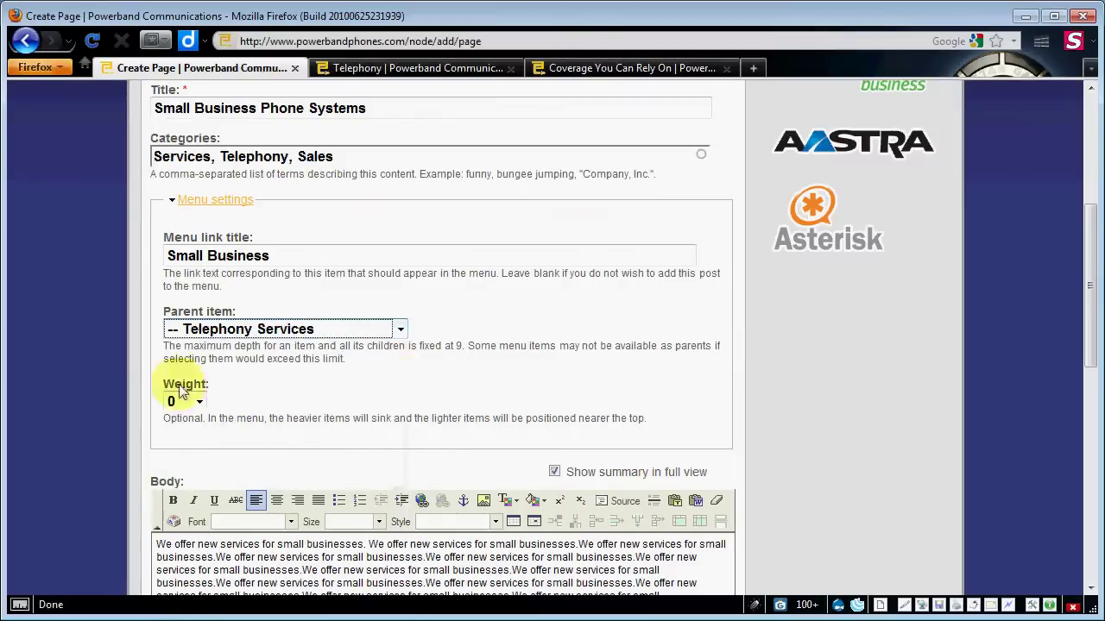
pyautogui.scroll(-3, 300, 391)
pyautogui.scroll(-10, 299, 390)
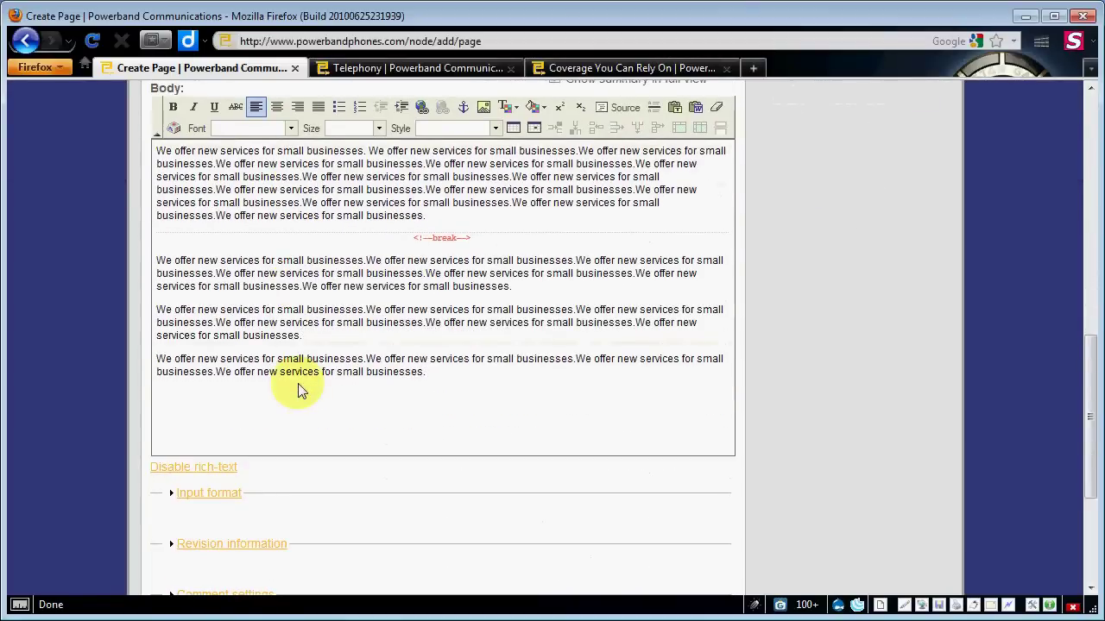
# - Save the Small Business Phone Systems page and open it via Telephony Services > Small Business
pyautogui.click(177, 498)
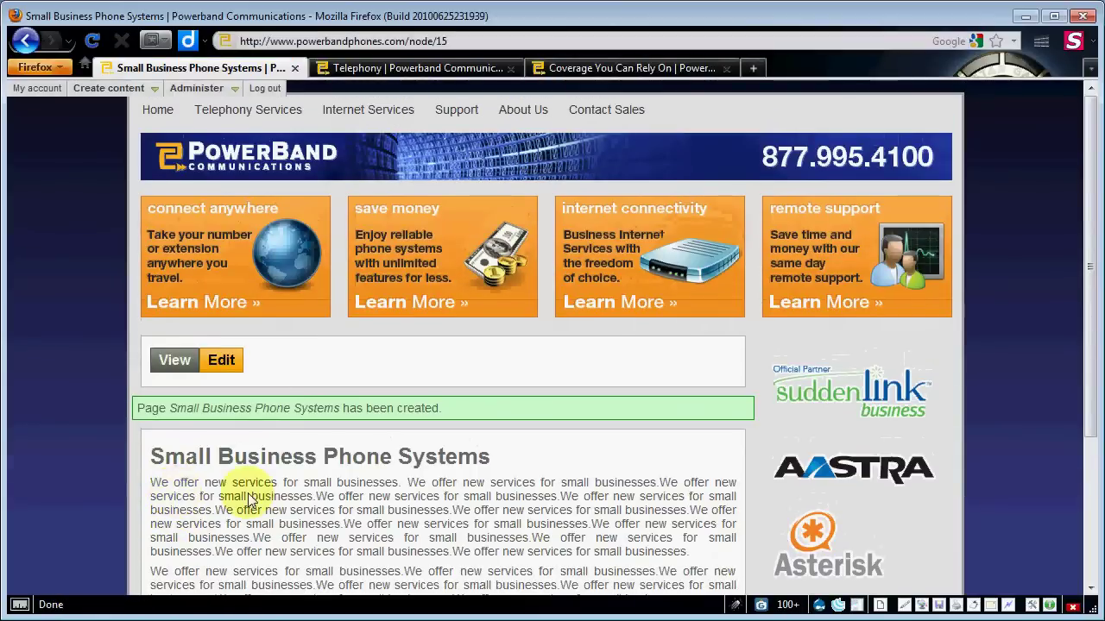
pyautogui.moveTo(235, 113)
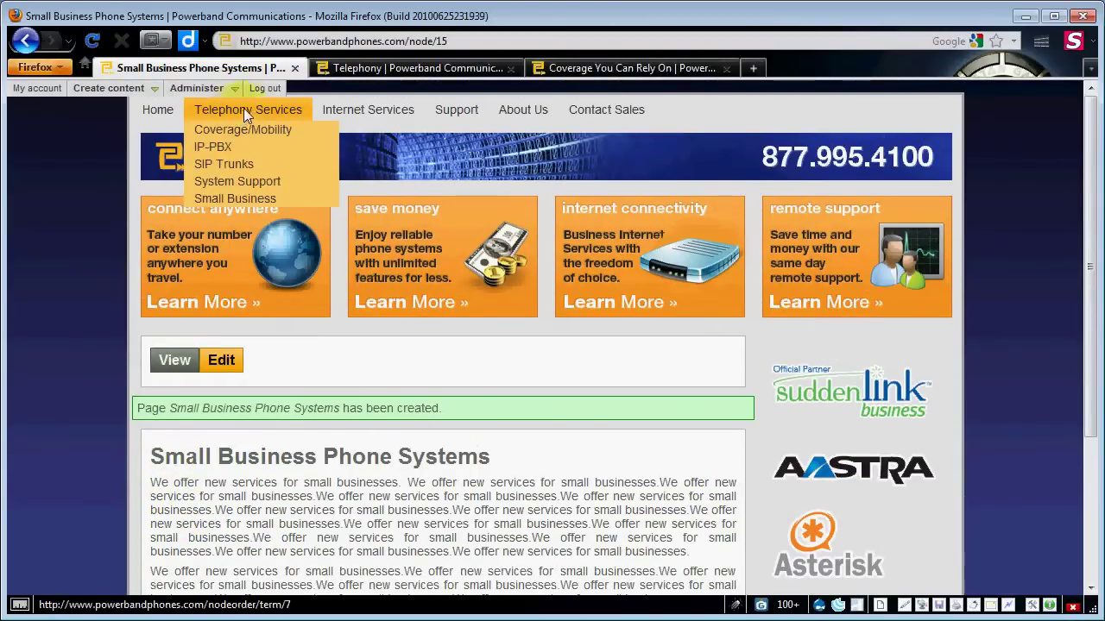
pyautogui.click(229, 200)
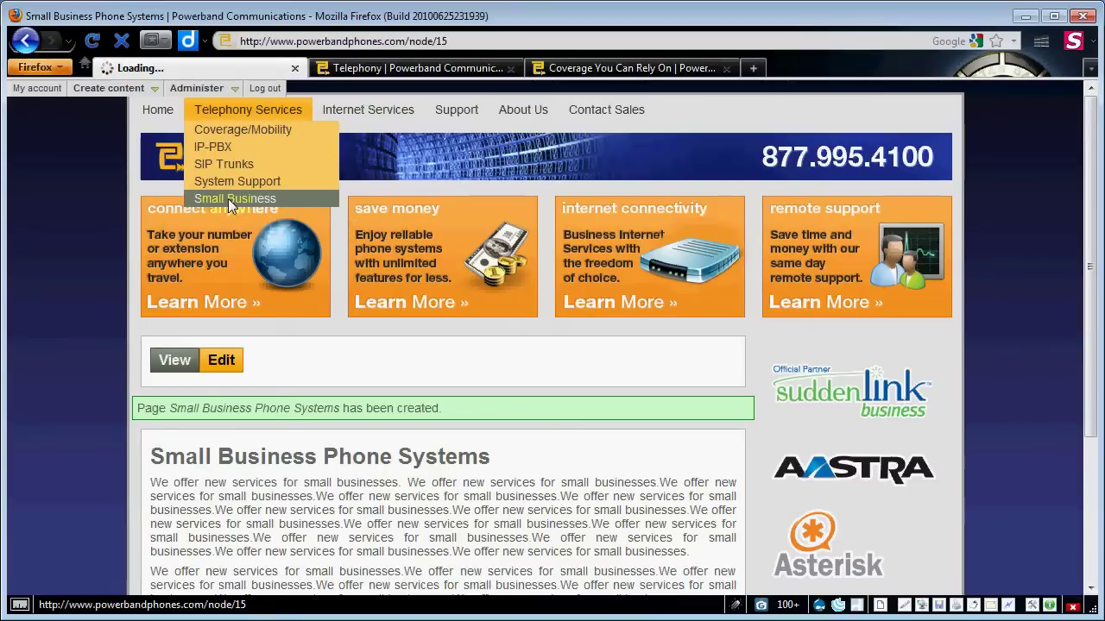
pyautogui.scroll(-3, 359, 381)
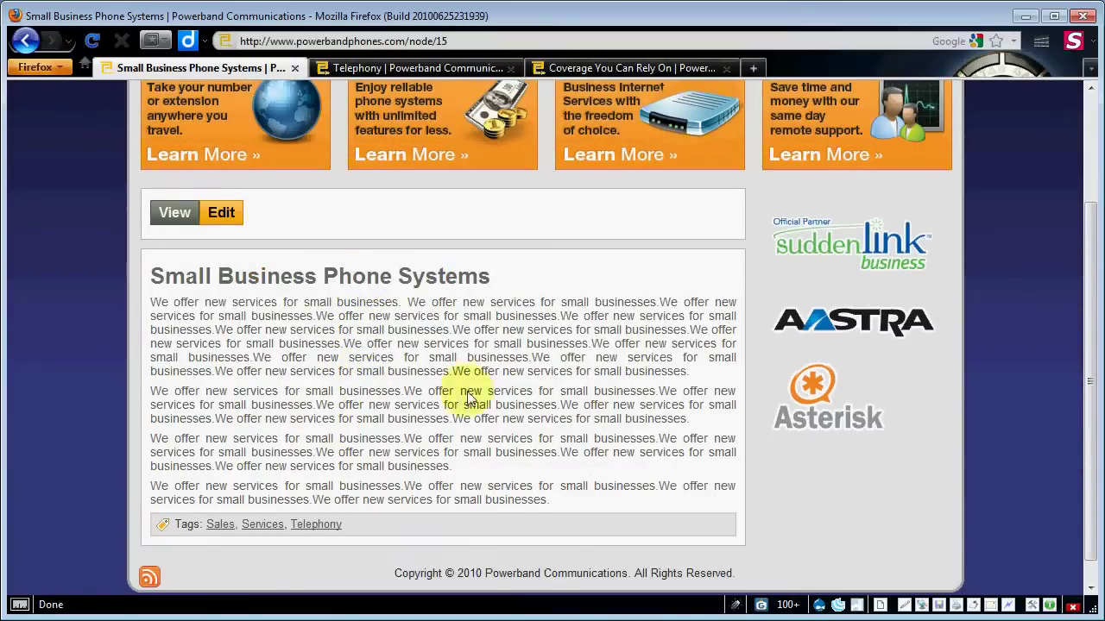
pyautogui.scroll(3, 431, 427)
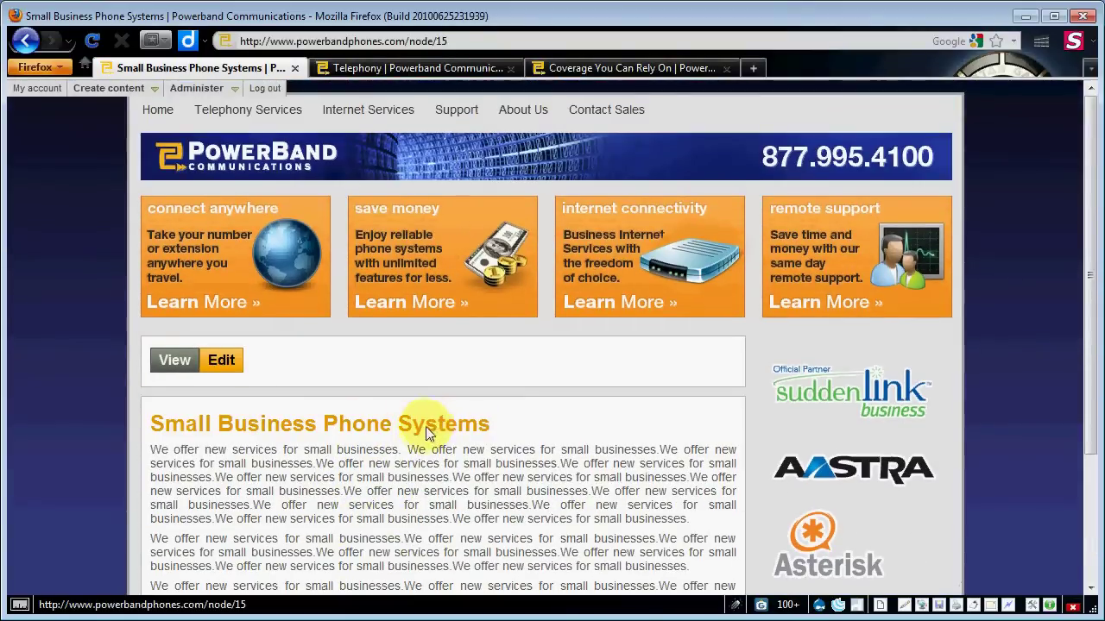
pyautogui.moveTo(271, 115)
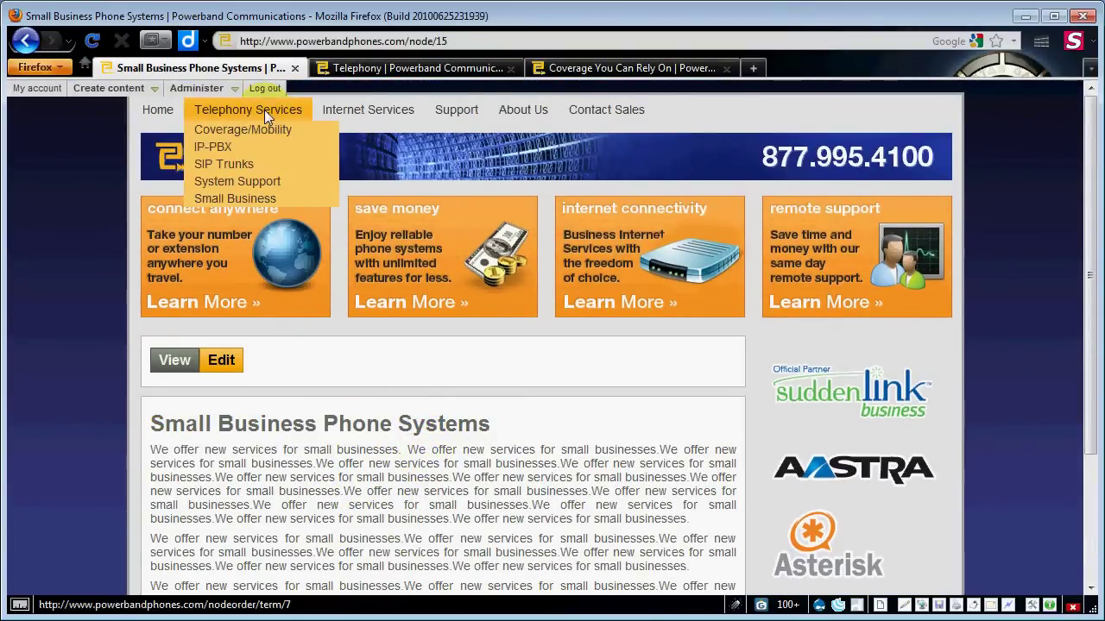
pyautogui.click(264, 110)
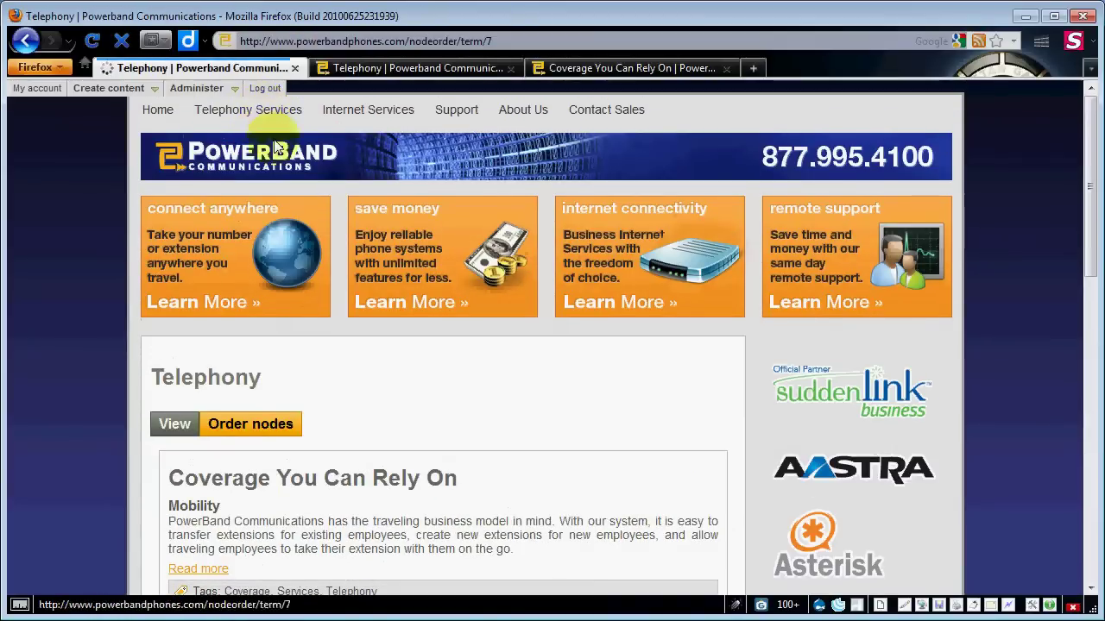
pyautogui.scroll(-5, 443, 374)
pyautogui.scroll(-10, 431, 367)
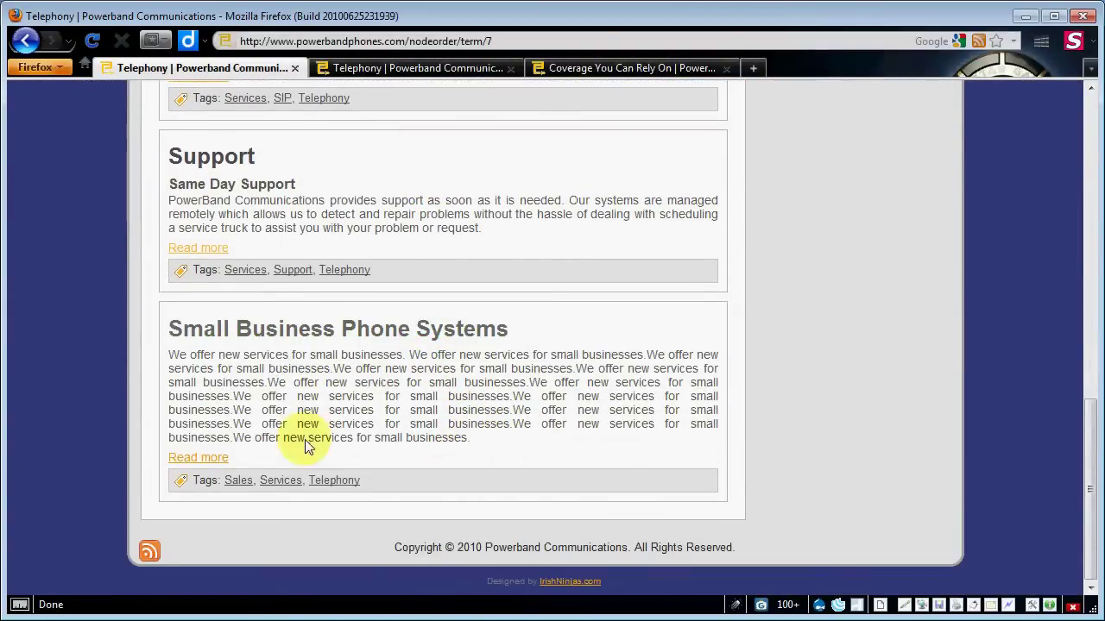
pyautogui.click(208, 456)
pyautogui.scroll(-3, 208, 463)
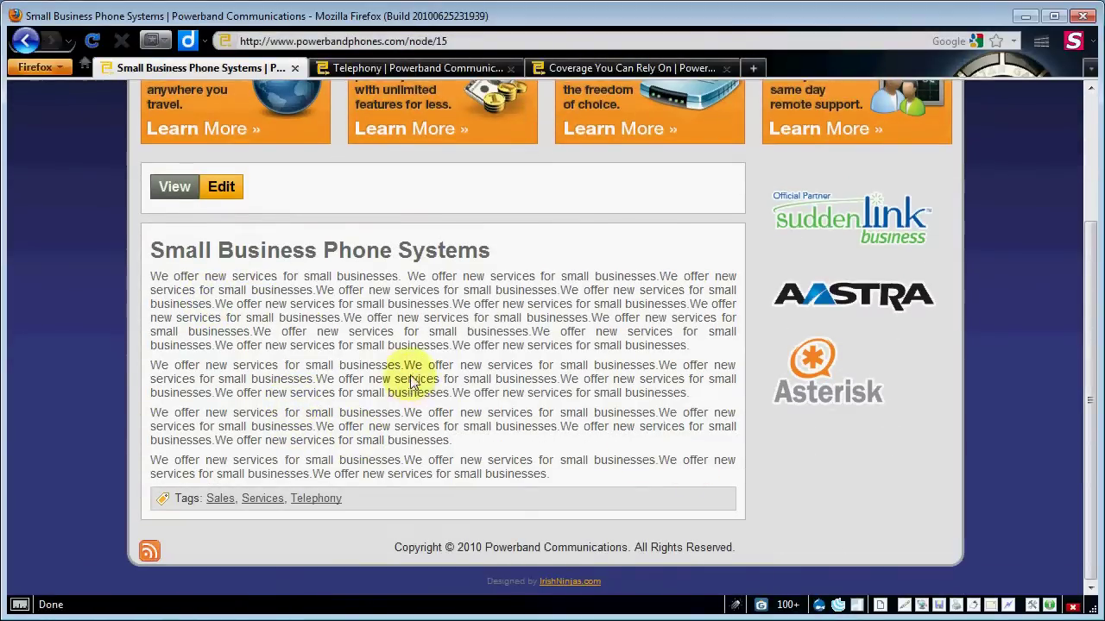
pyautogui.scroll(3, 414, 419)
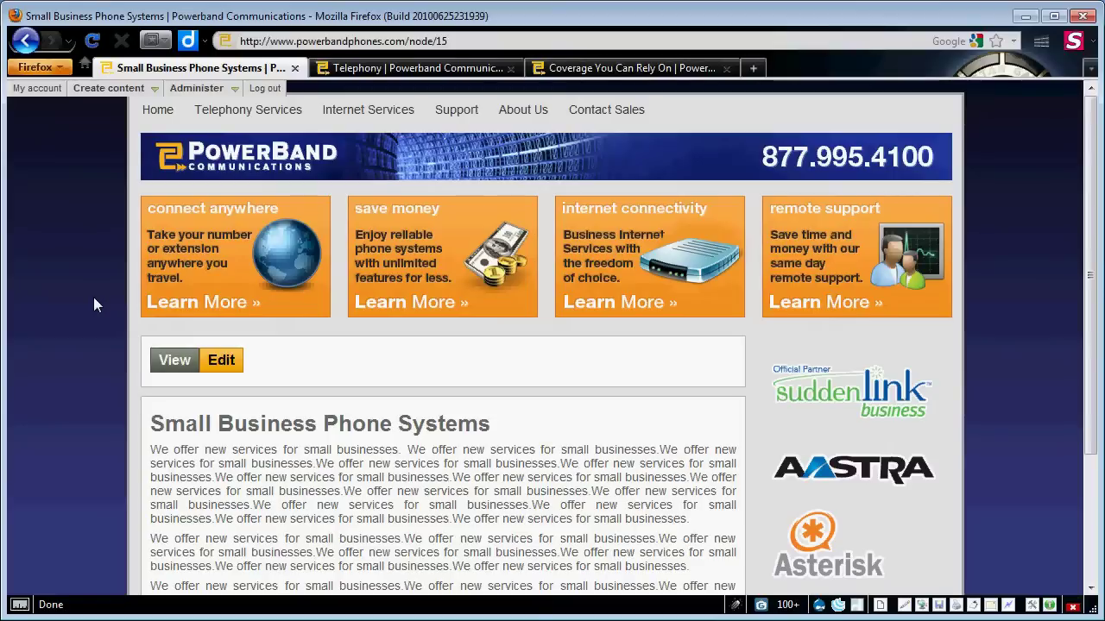
# - Go to Administer > Site building > Menus and review the Navigation, Primary and Secondary links menus
pyautogui.click(116, 90)
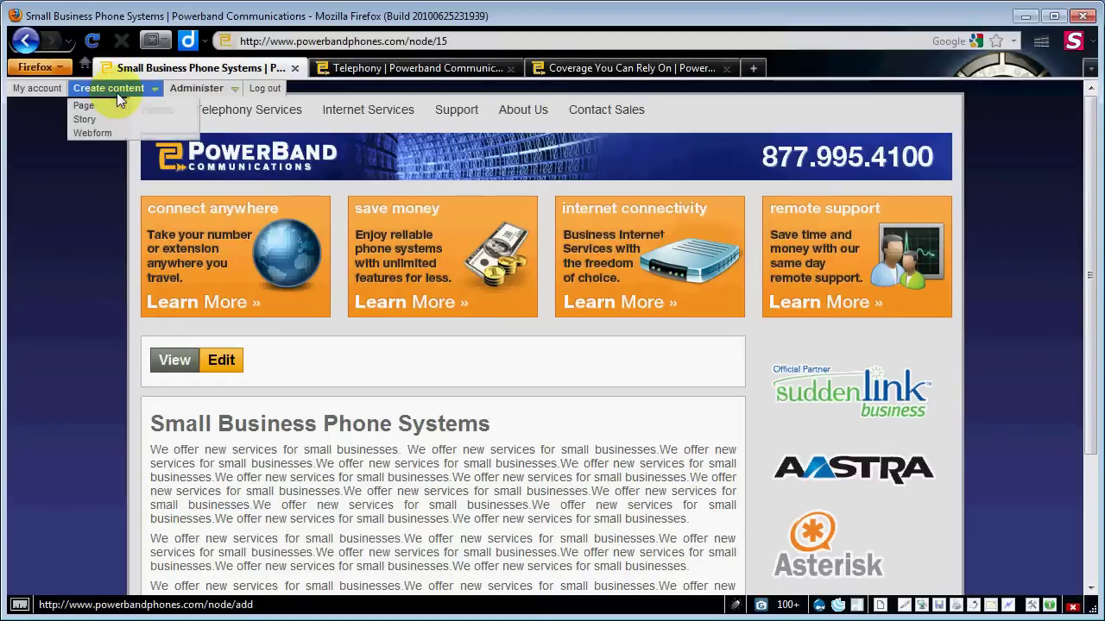
pyautogui.moveTo(196, 89)
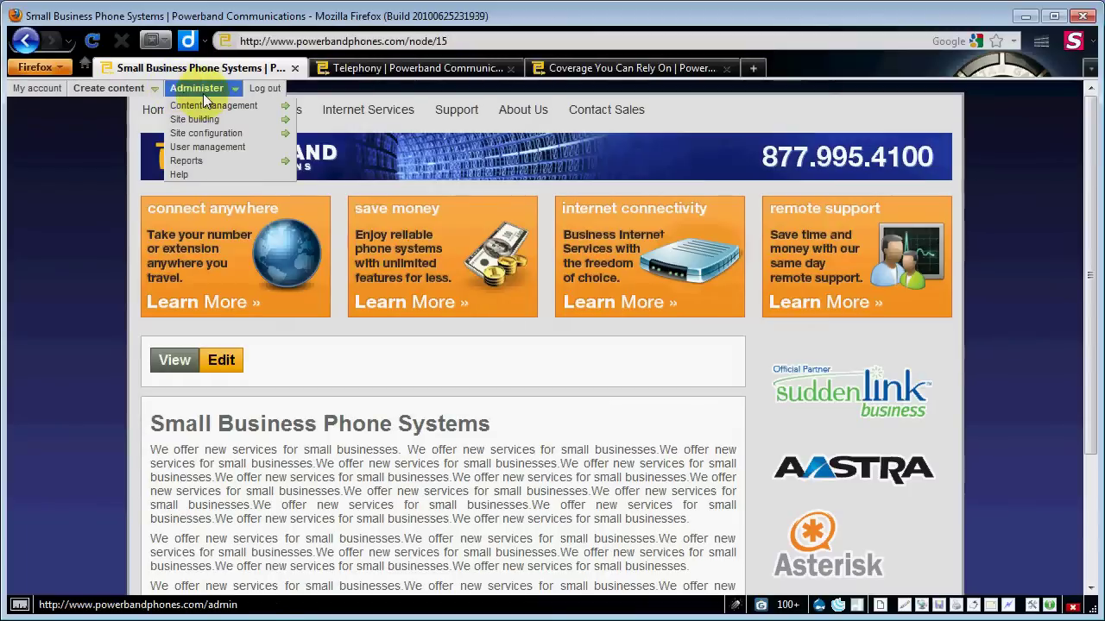
pyautogui.moveTo(199, 111)
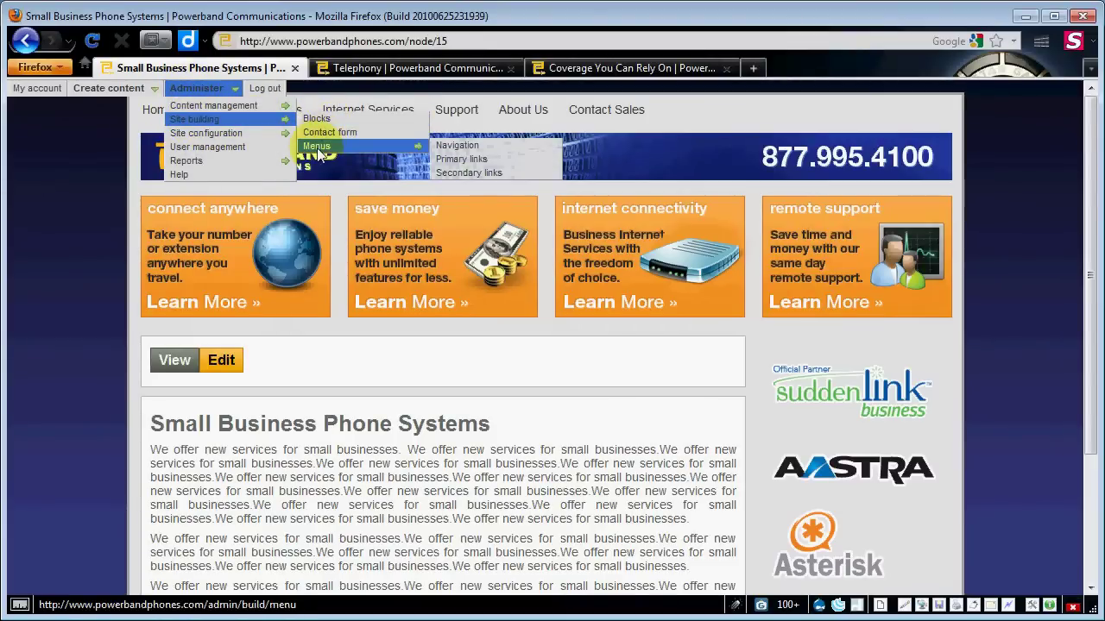
pyautogui.click(318, 151)
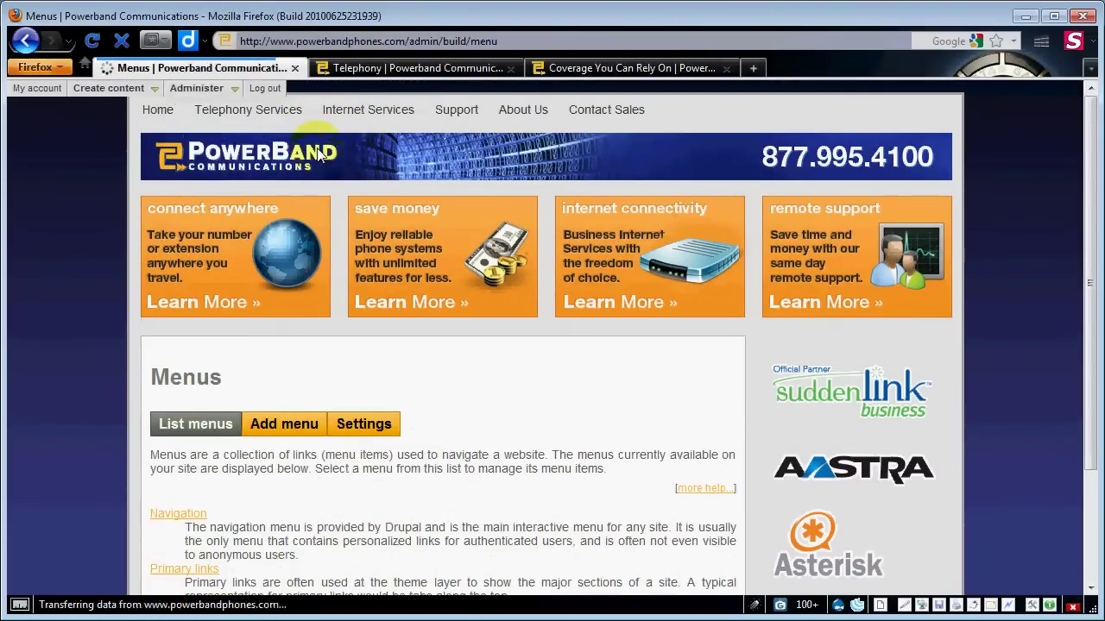
pyautogui.scroll(-3, 107, 338)
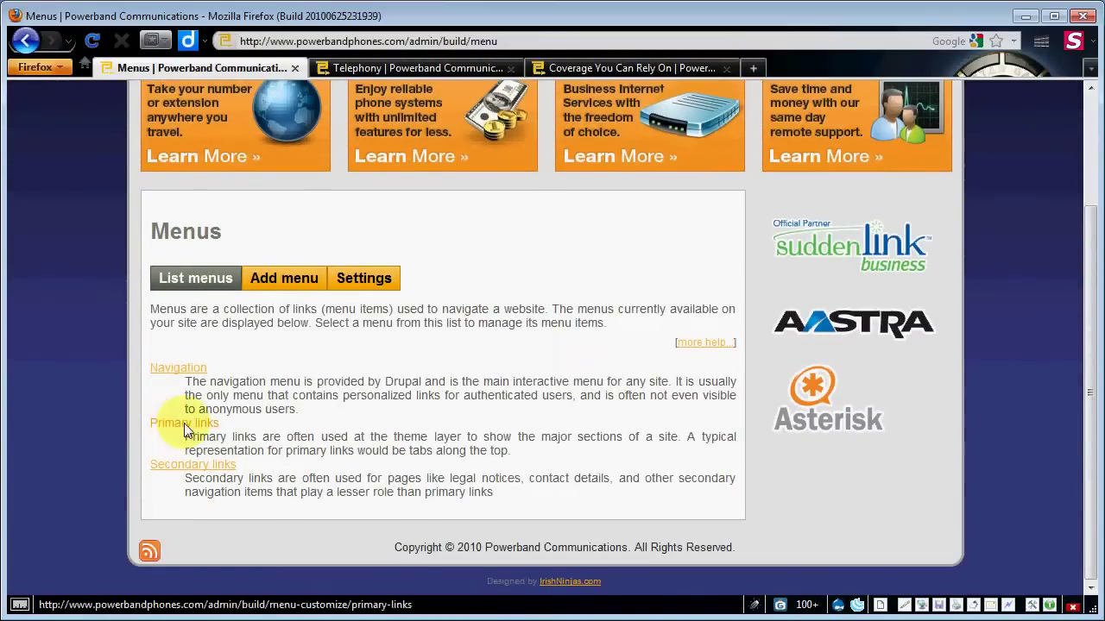
pyautogui.scroll(3, 169, 421)
pyautogui.moveTo(217, 112)
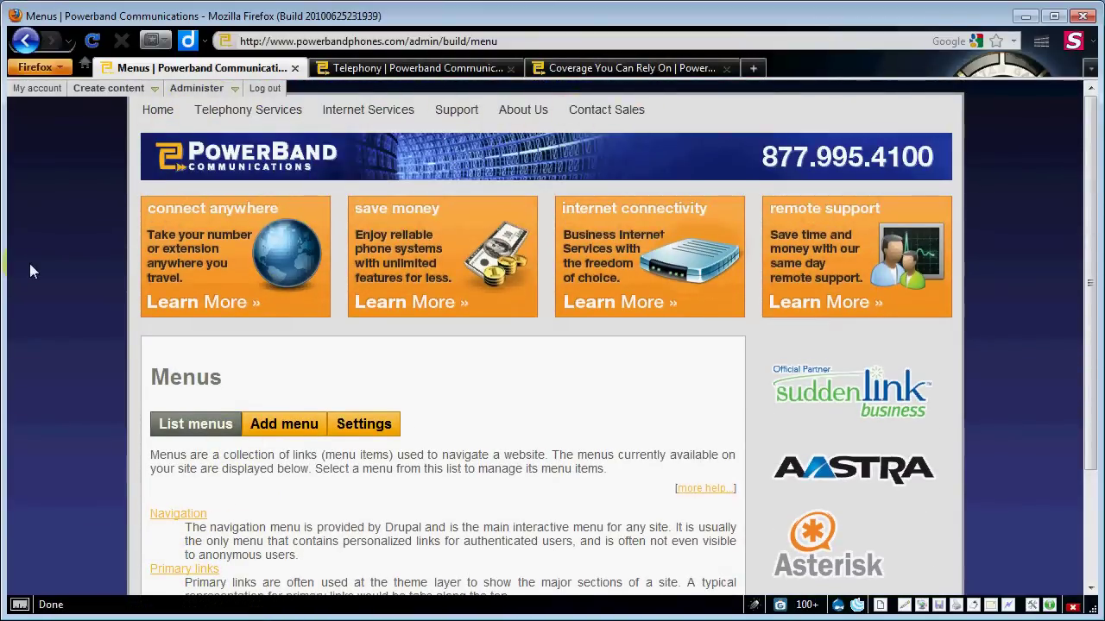
pyautogui.scroll(-3, 29, 263)
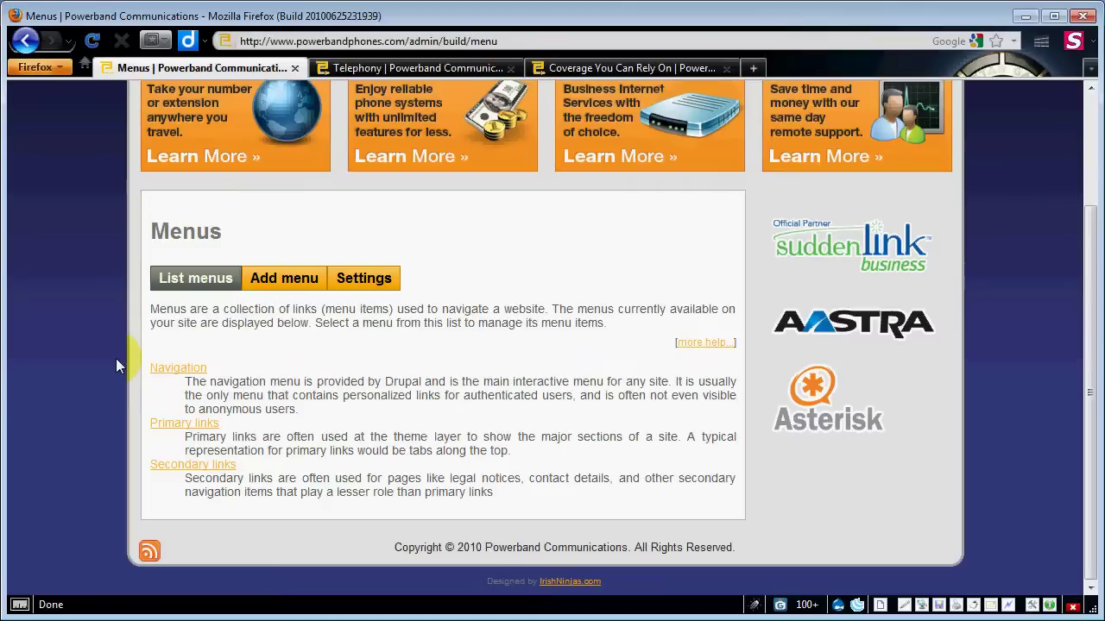
pyautogui.scroll(3, 116, 366)
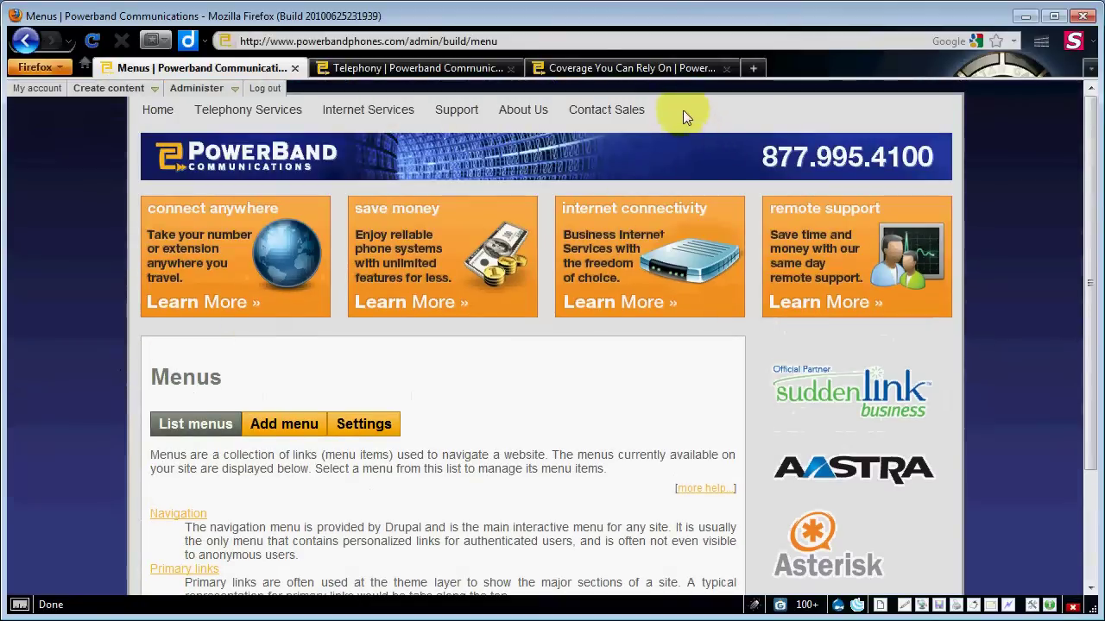
pyautogui.scroll(-3, 87, 319)
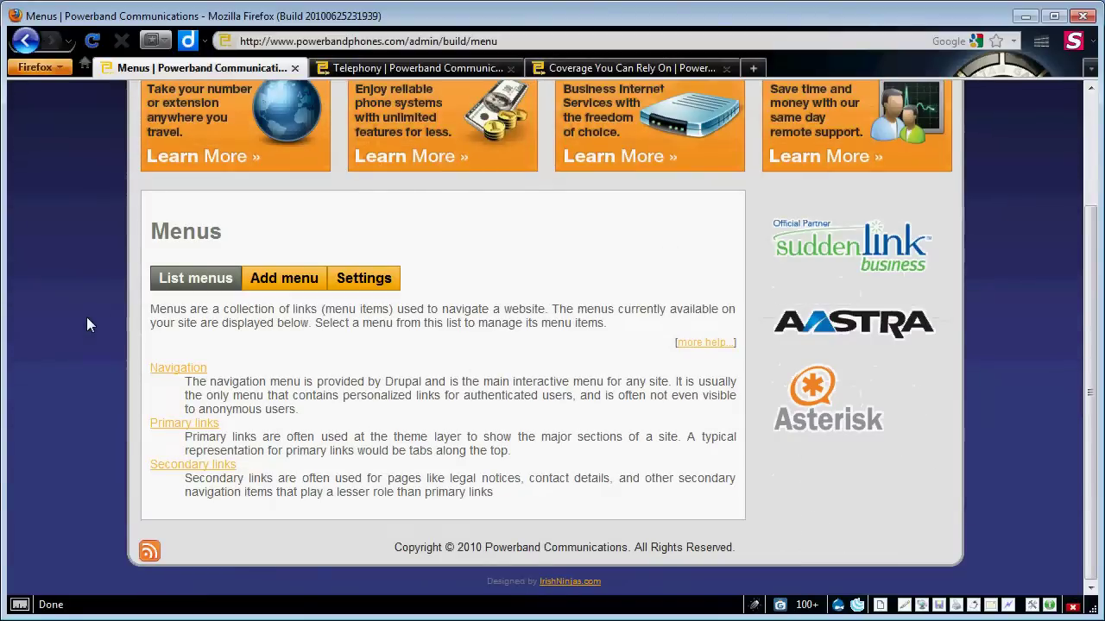
pyautogui.scroll(2, 86, 323)
pyautogui.scroll(2, 86, 324)
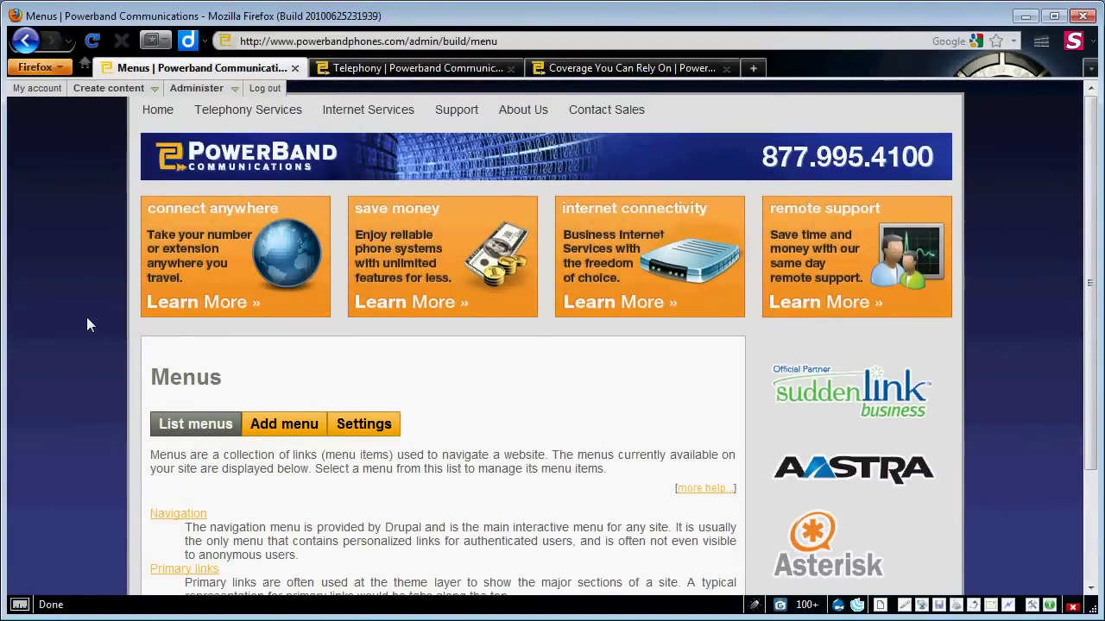
pyautogui.scroll(-3, 86, 320)
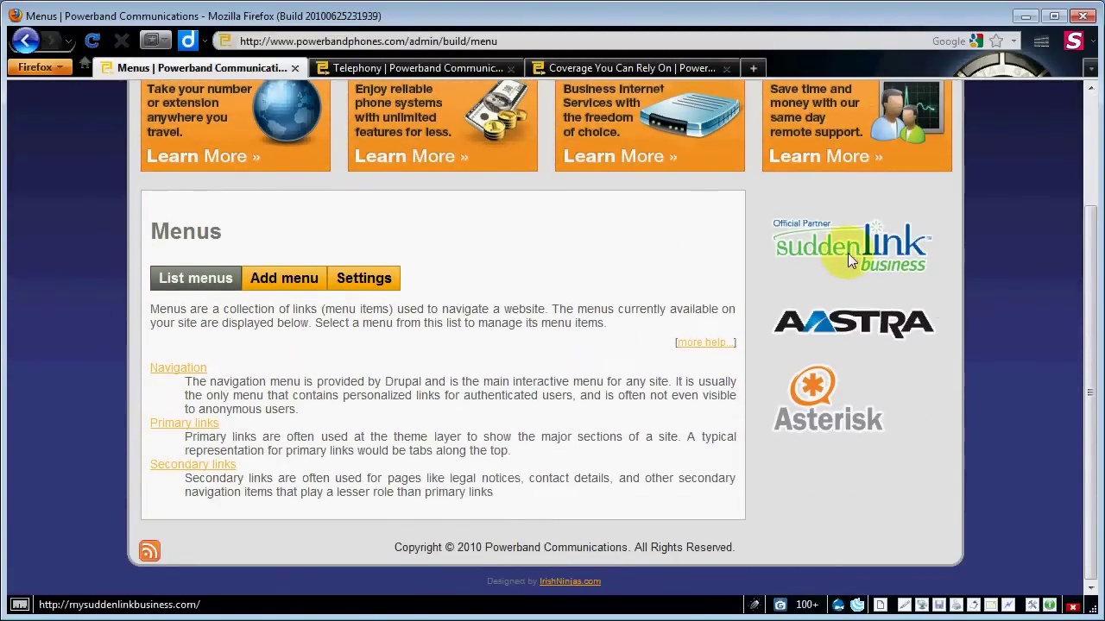
pyautogui.scroll(2, 400, 460)
pyautogui.scroll(-2, 371, 405)
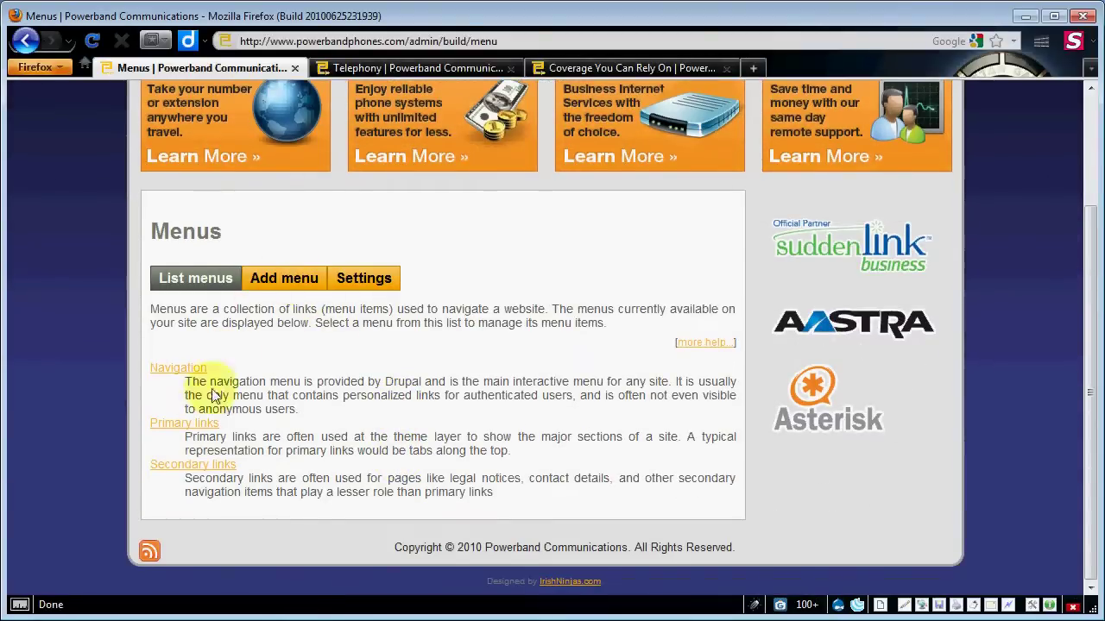
# - Open the Primary links menu and start a new menu item
pyautogui.click(193, 426)
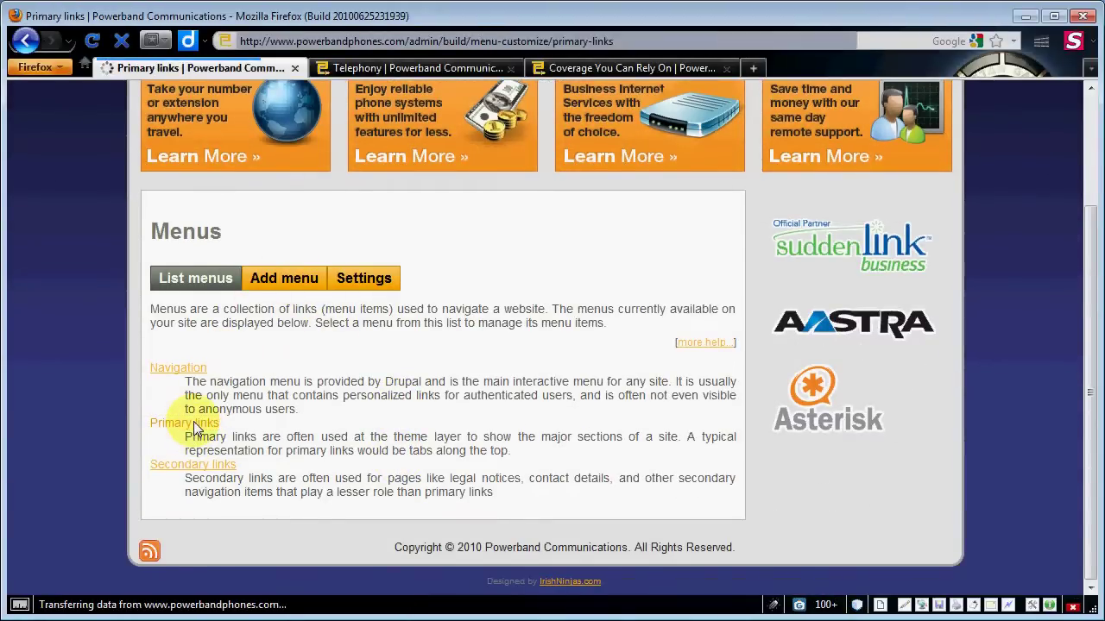
pyautogui.scroll(-4, 474, 432)
pyautogui.scroll(-3, 455, 415)
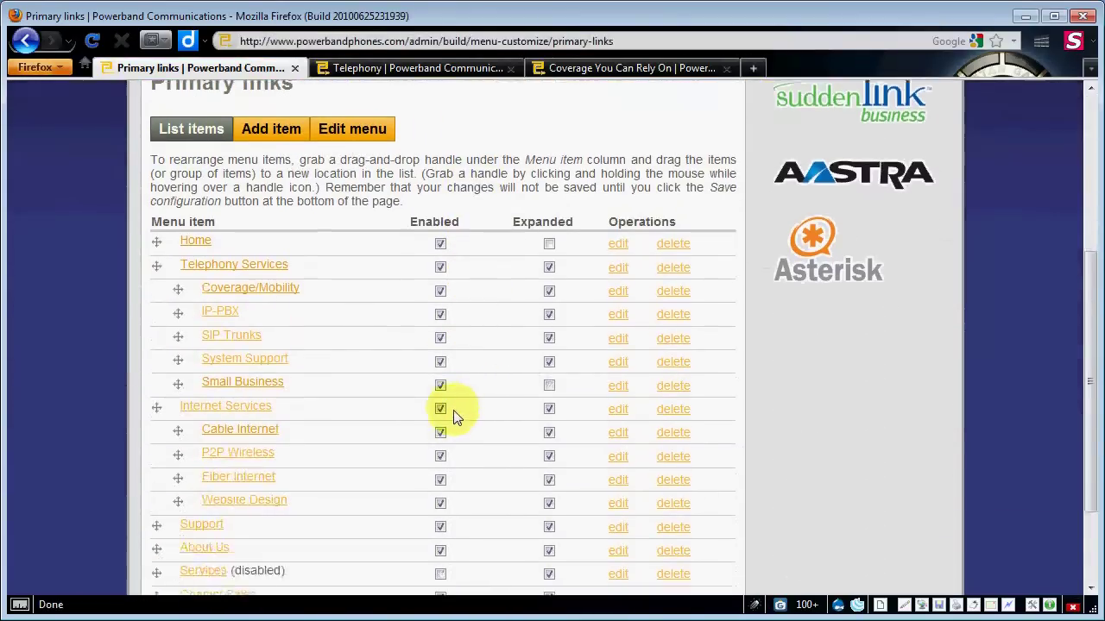
pyautogui.scroll(1, 456, 417)
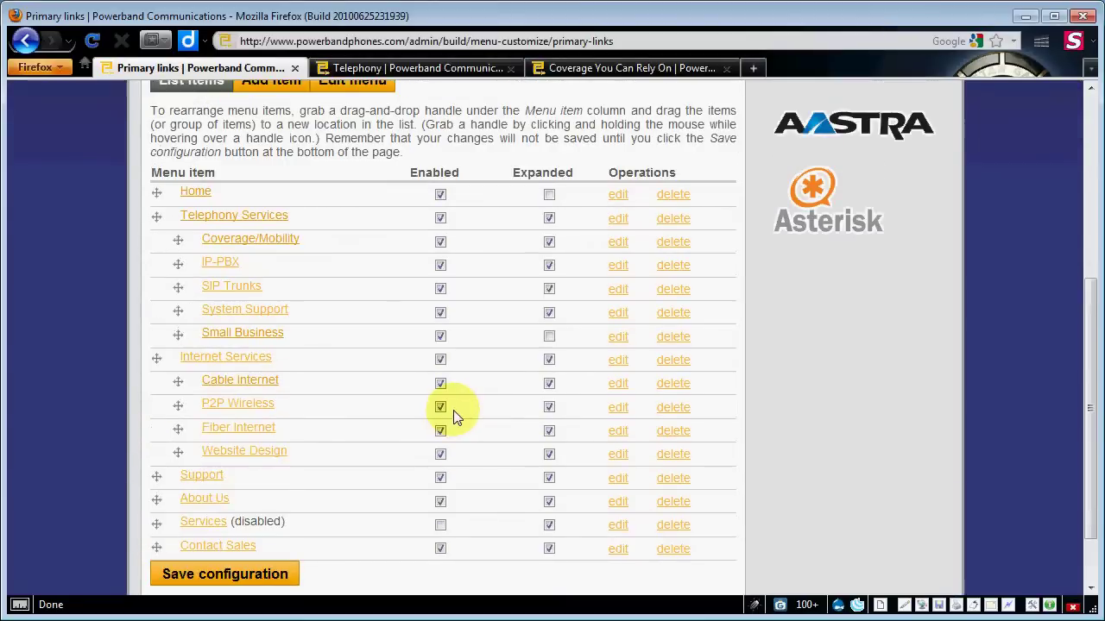
pyautogui.scroll(2, 456, 417)
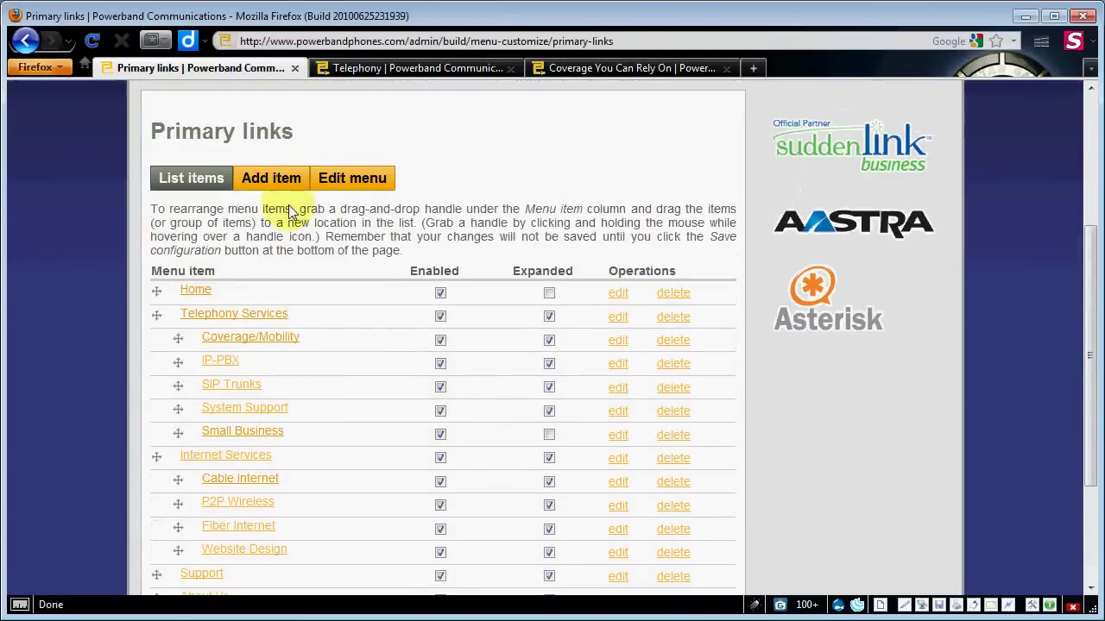
pyautogui.click(269, 177)
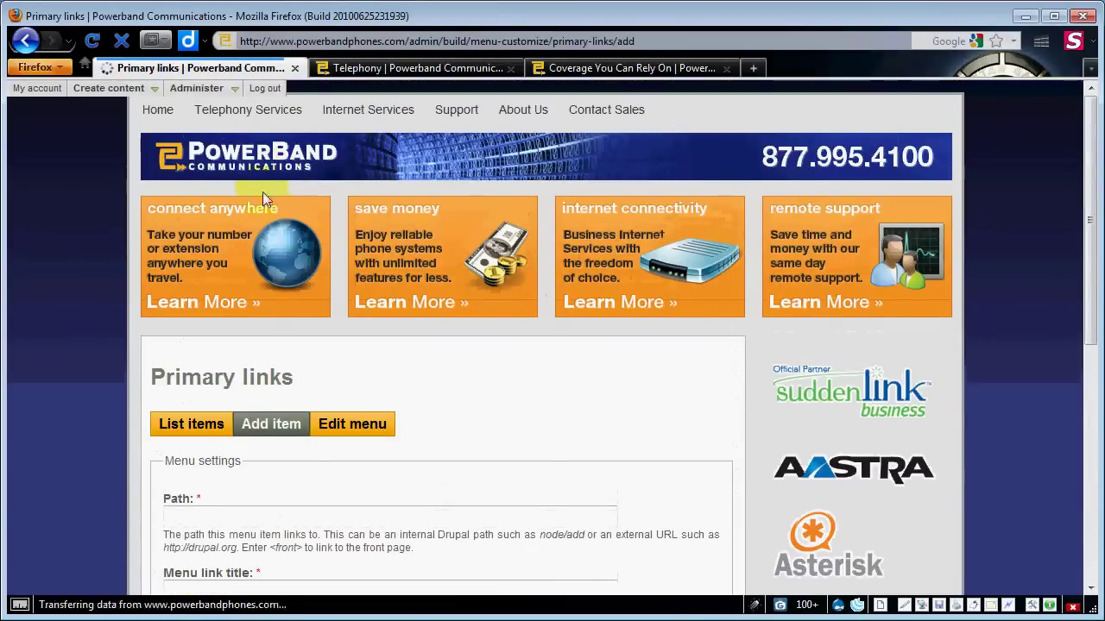
pyautogui.scroll(-3, 208, 375)
pyautogui.click(208, 376)
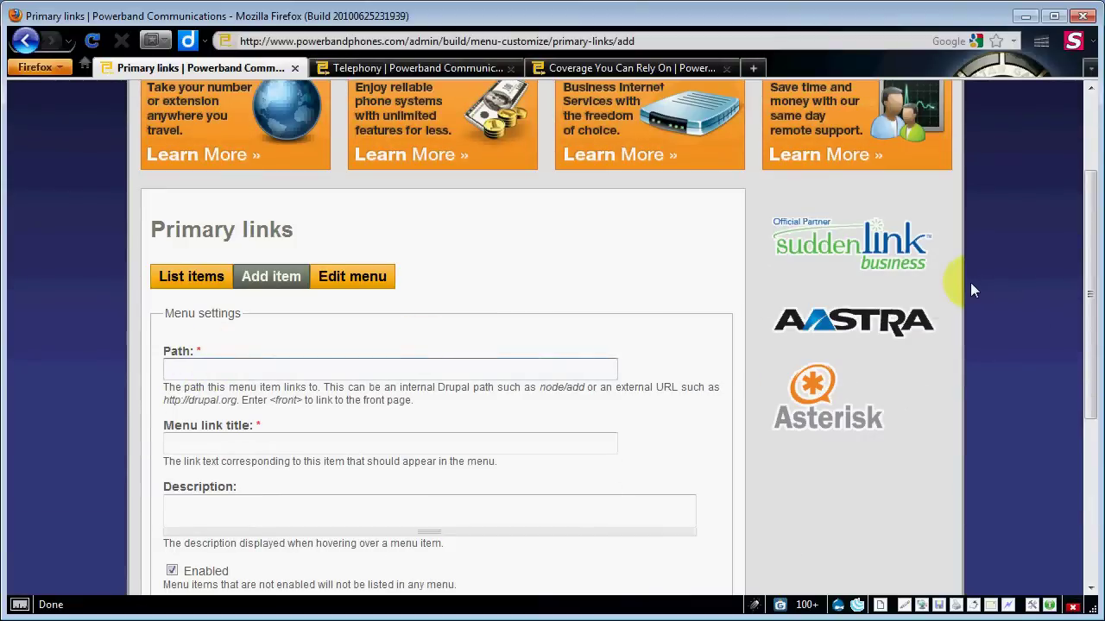
pyautogui.rightClick(882, 241)
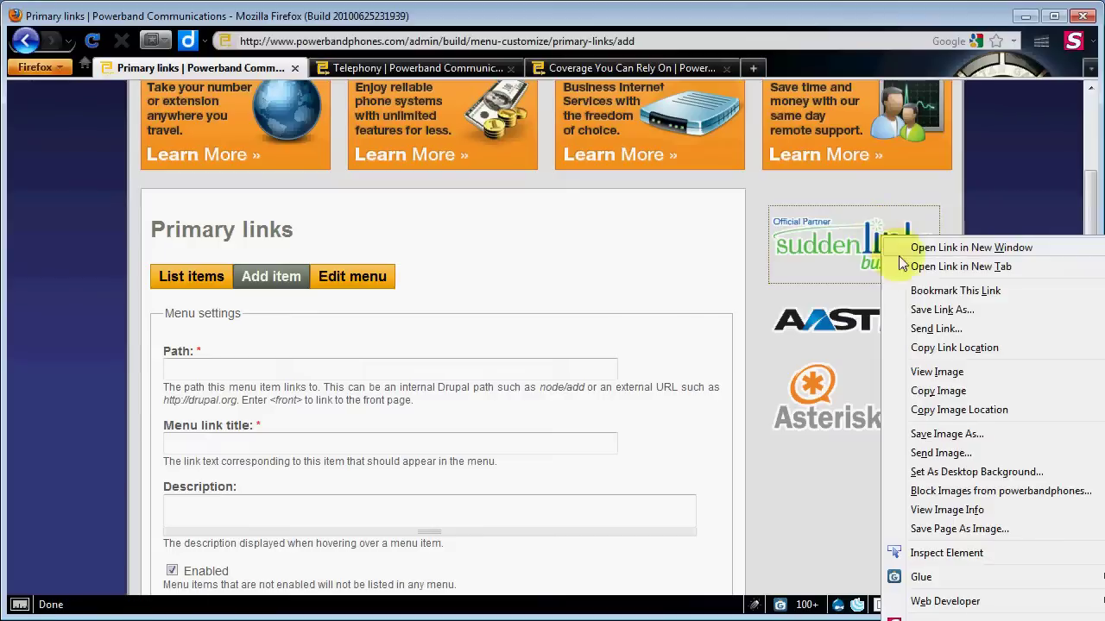
pyautogui.click(954, 347)
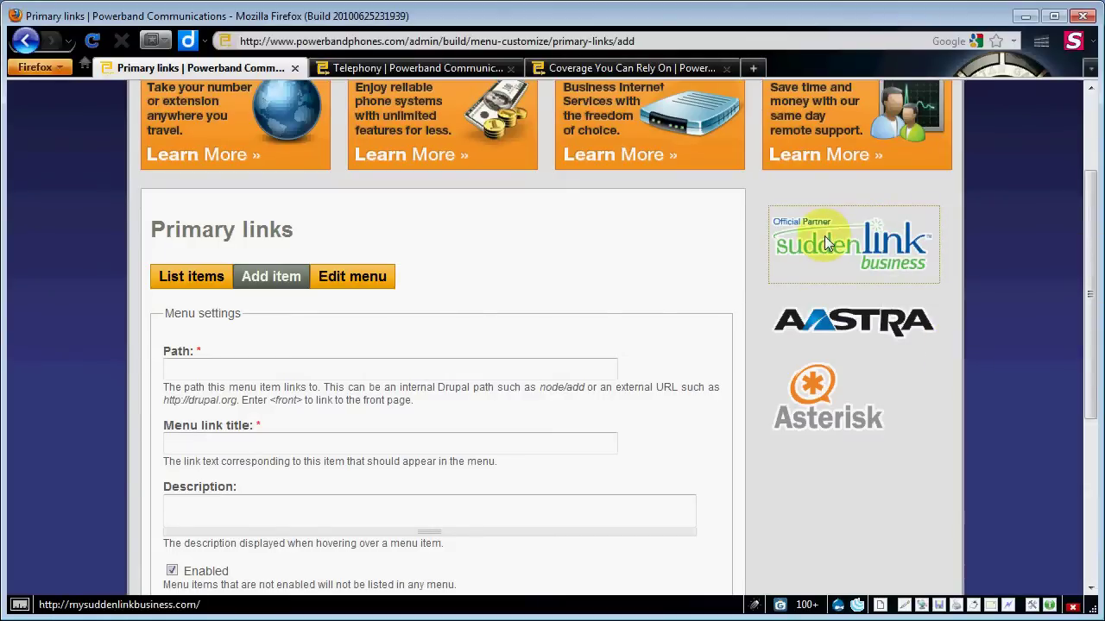
pyautogui.click(275, 367)
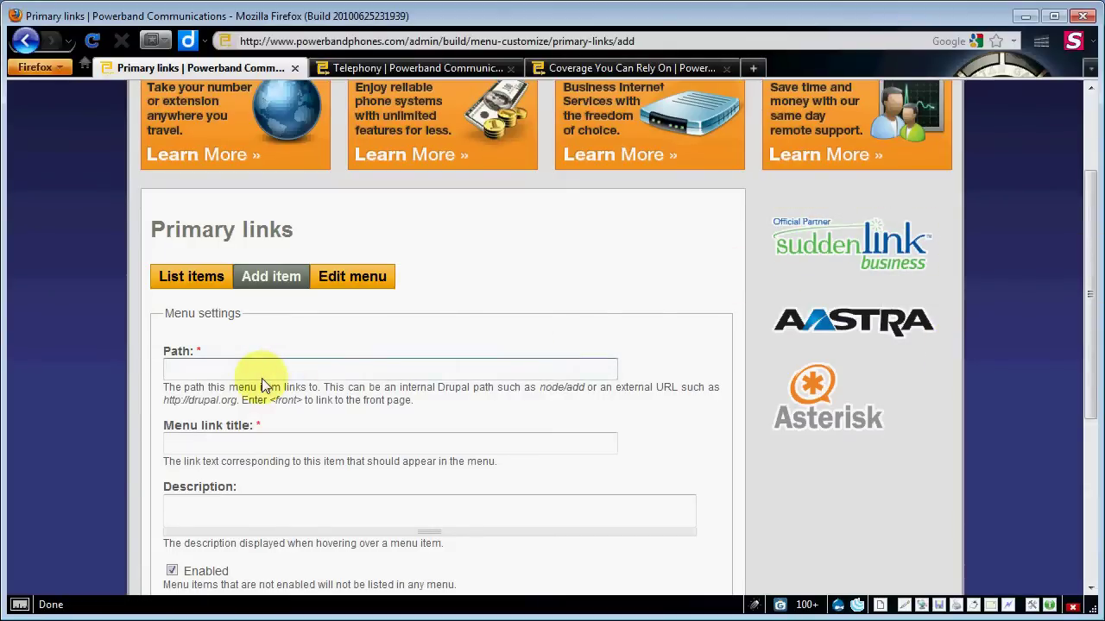
pyautogui.write('http://mysuddenlinkbusiness.com/')
# - Title the menu link Suddenlink and correct its short description
pyautogui.click(230, 444)
pyautogui.write('Sug')
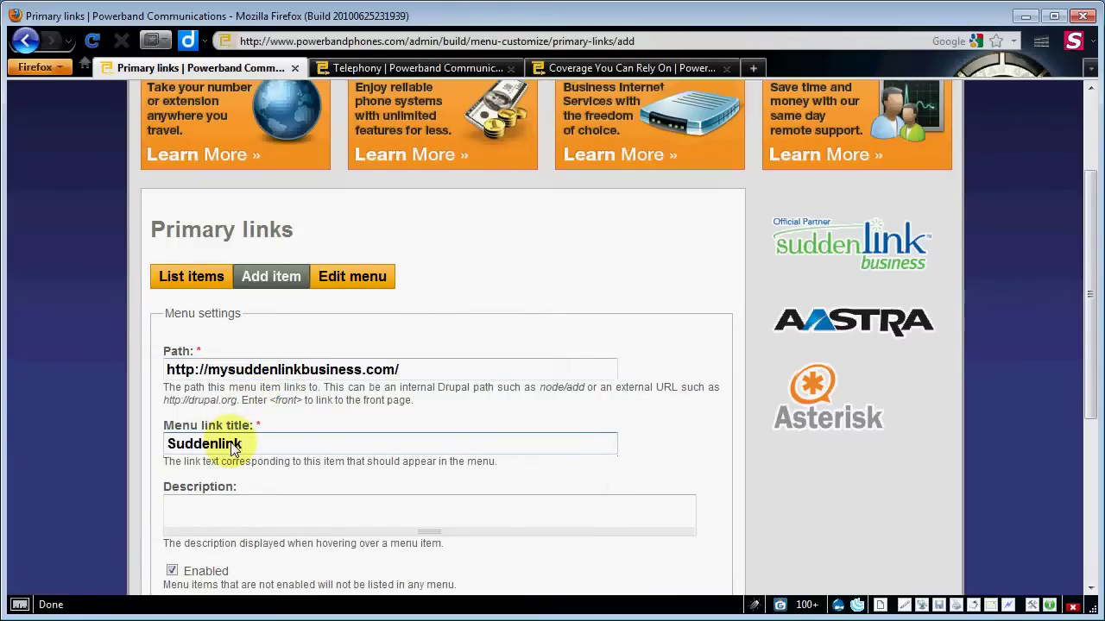
pyautogui.scroll(-1, 238, 443)
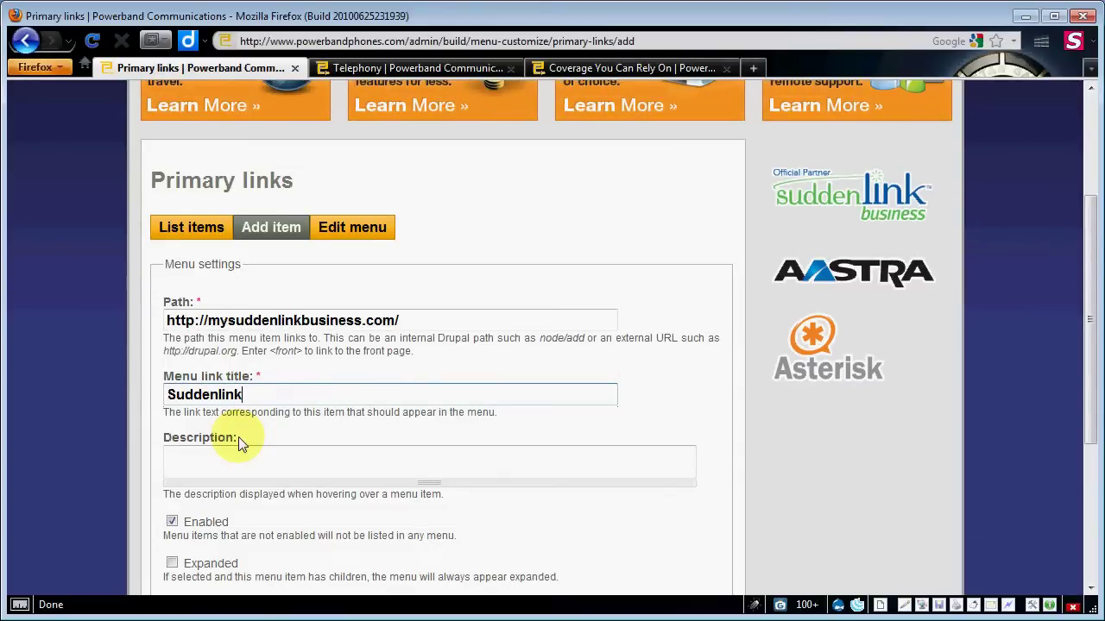
pyautogui.scroll(-2, 240, 444)
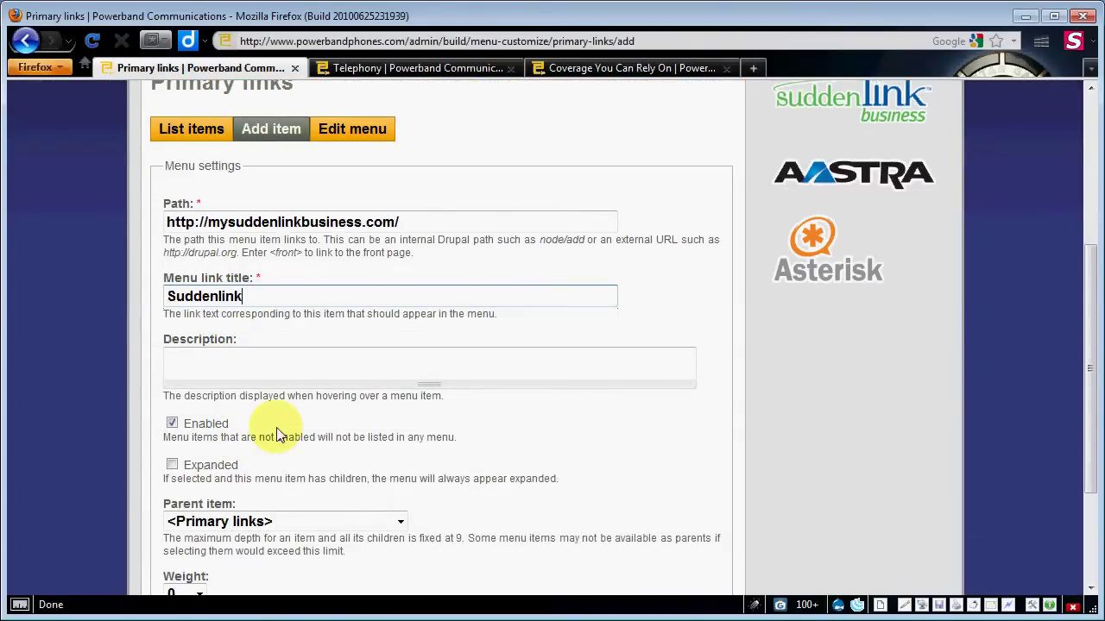
pyautogui.click(233, 368)
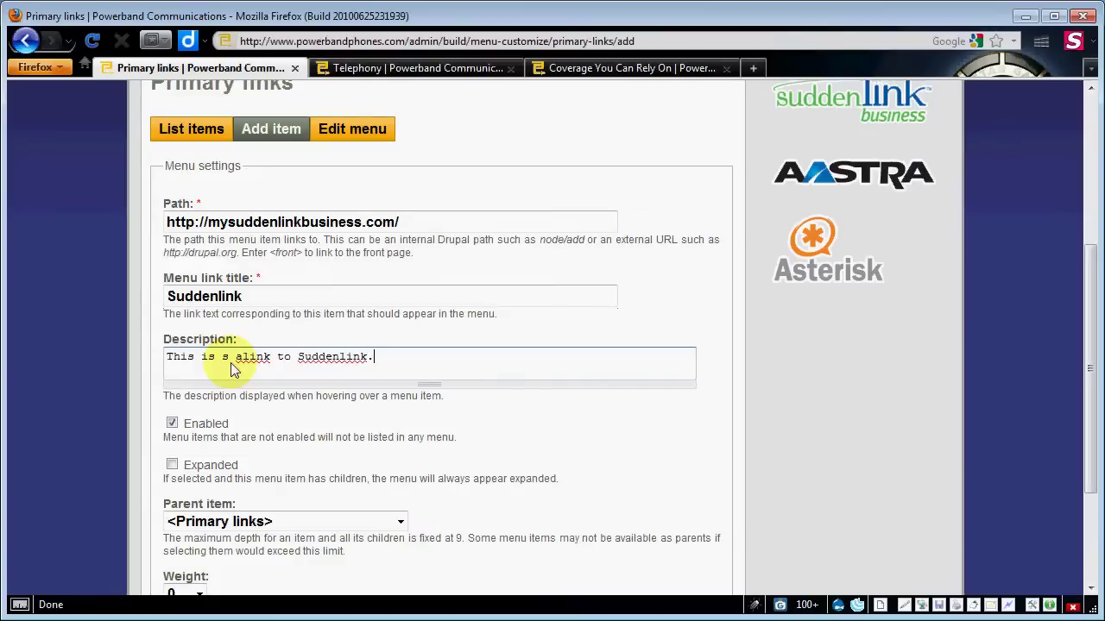
pyautogui.click(238, 358)
pyautogui.write('a')
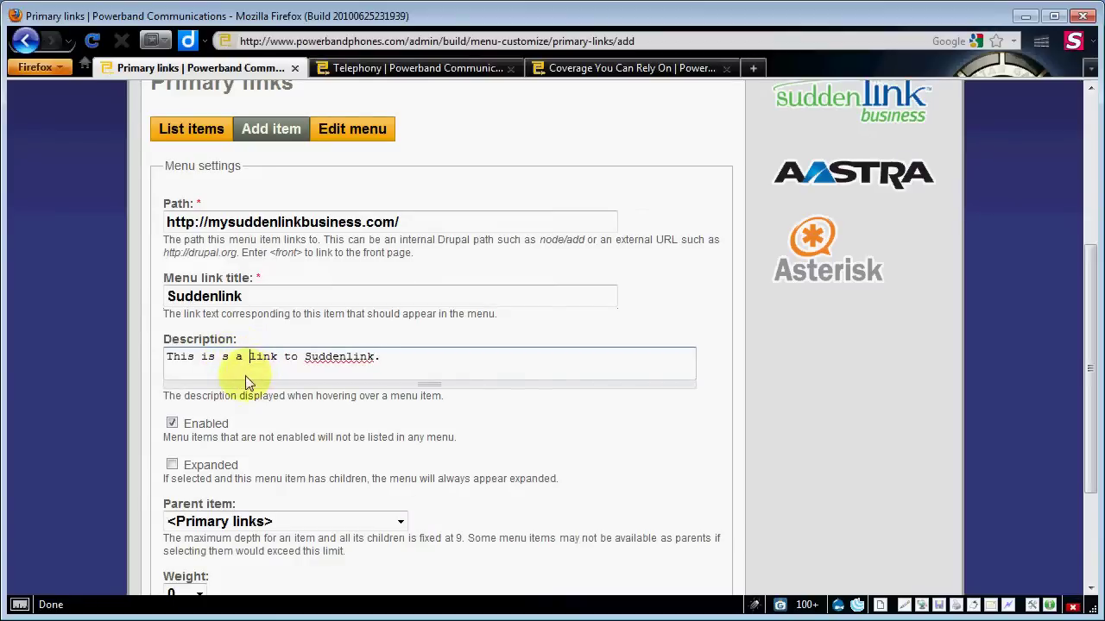
pyautogui.press('BackSpace')
pyautogui.press('BackSpace')
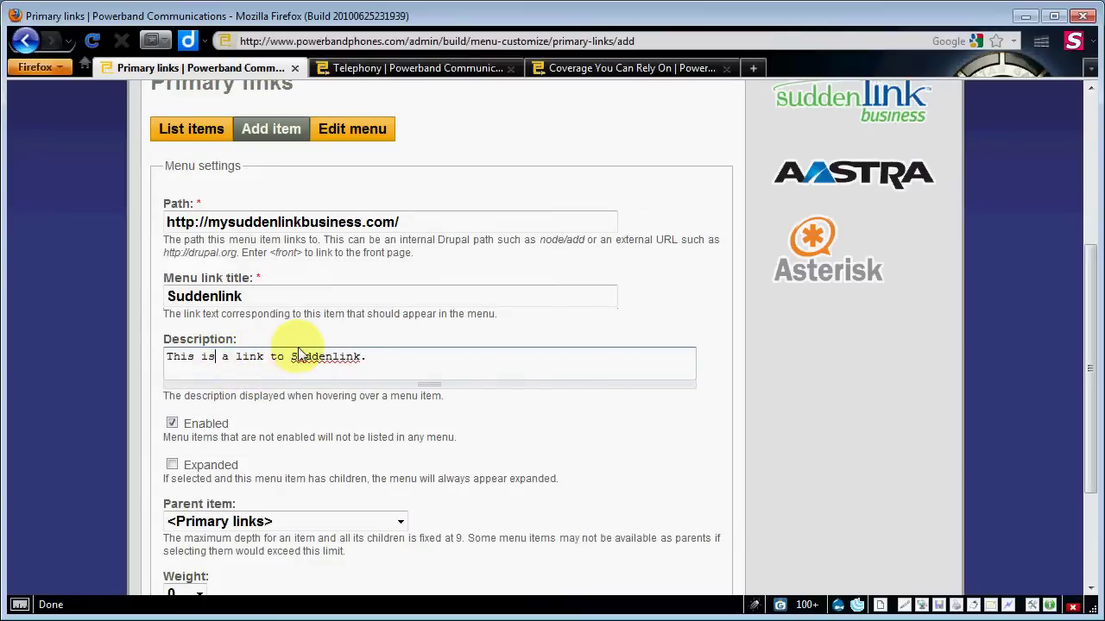
# - Turn on Expanded and keep <Primary links> as the parent item
pyautogui.scroll(-2, 340, 370)
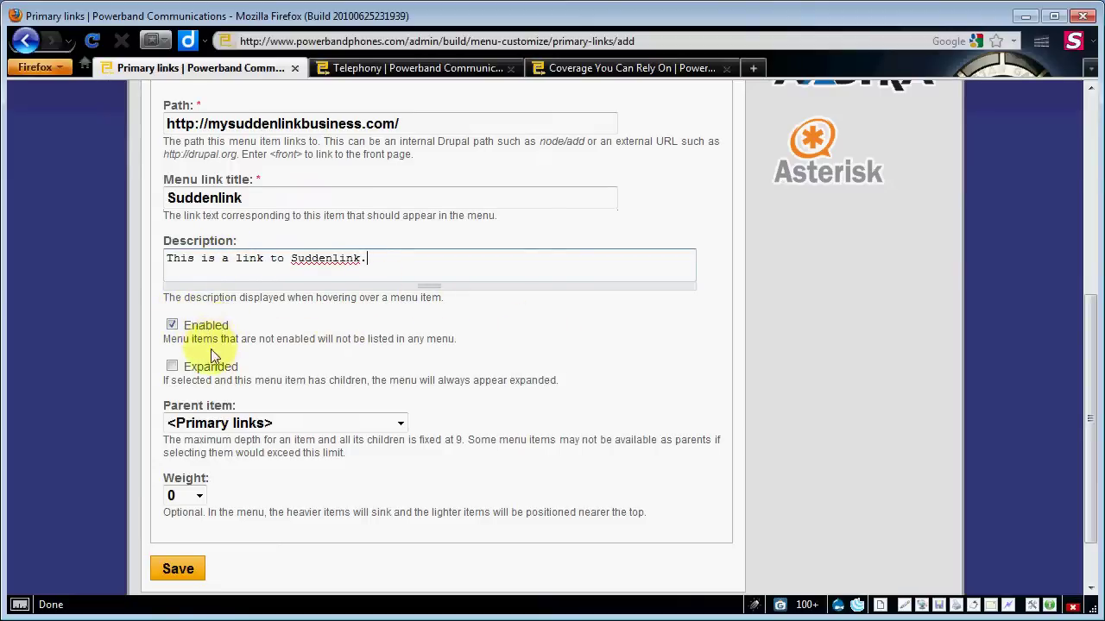
pyautogui.click(173, 368)
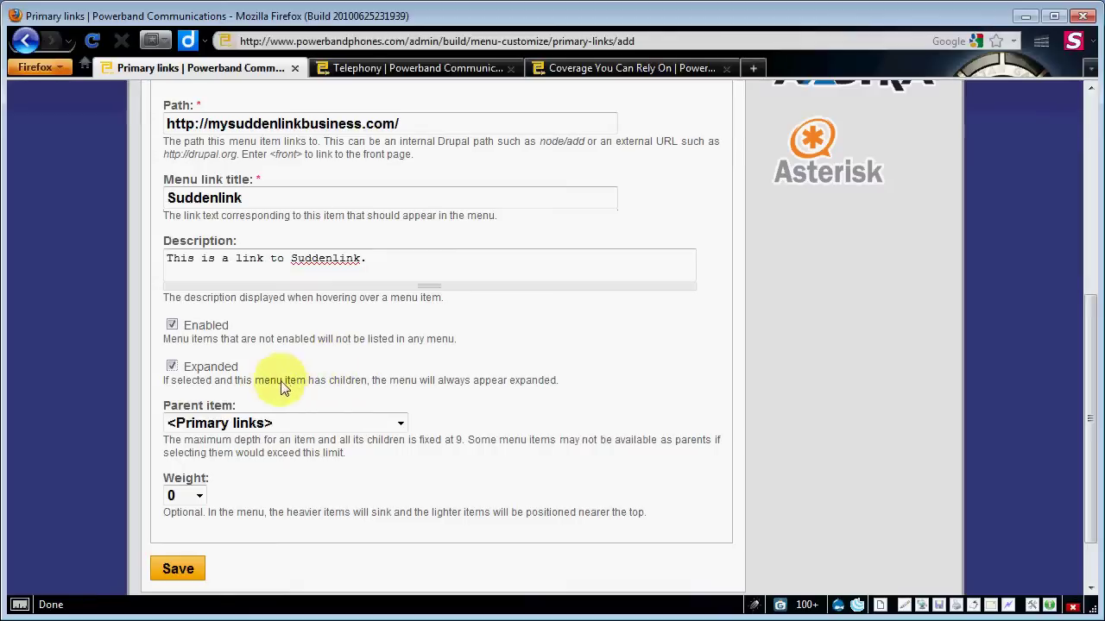
pyautogui.click(401, 422)
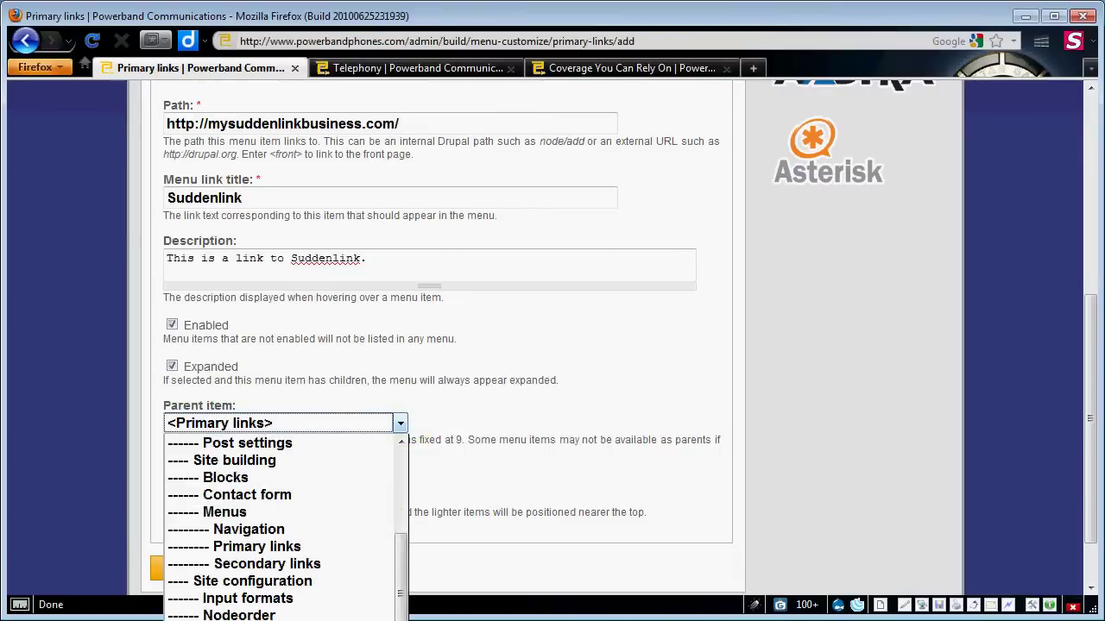
pyautogui.click(401, 423)
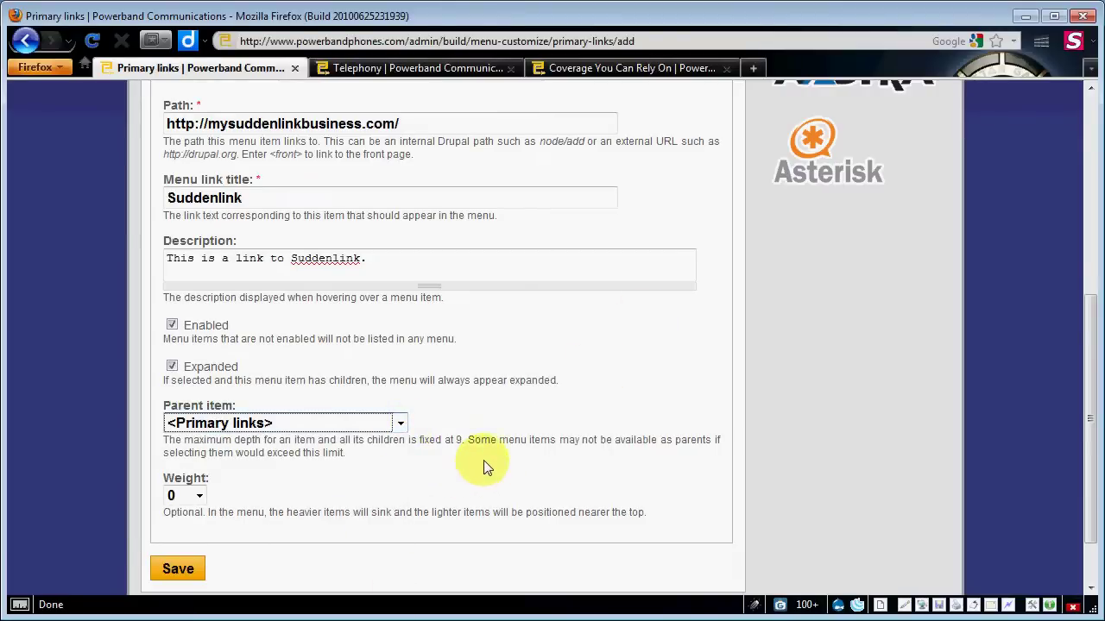
pyautogui.scroll(5, 488, 463)
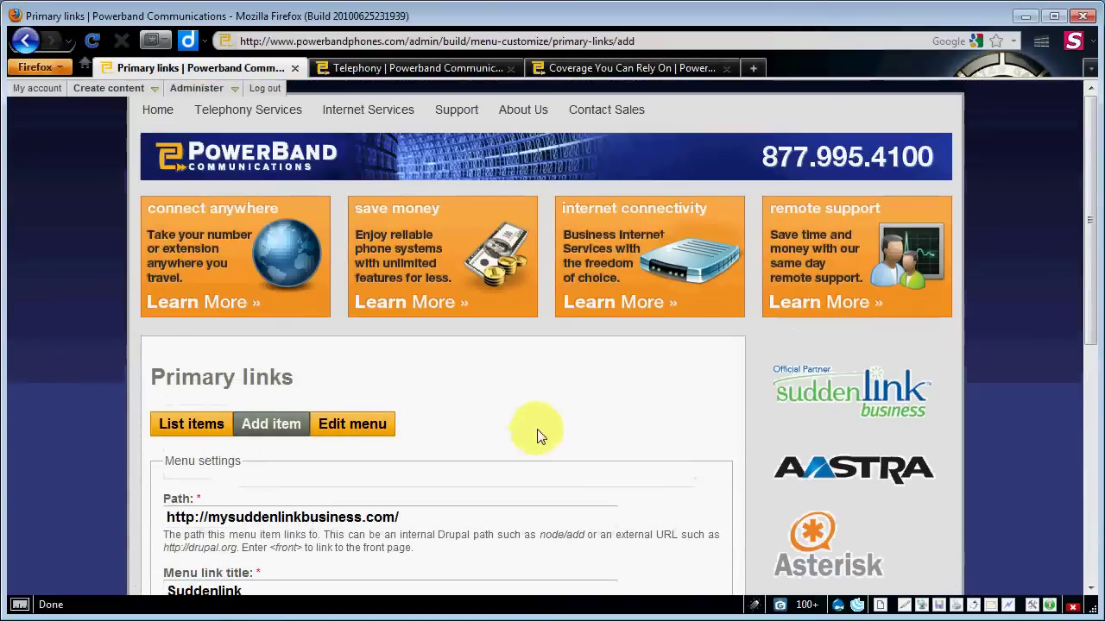
pyautogui.scroll(-10, 646, 308)
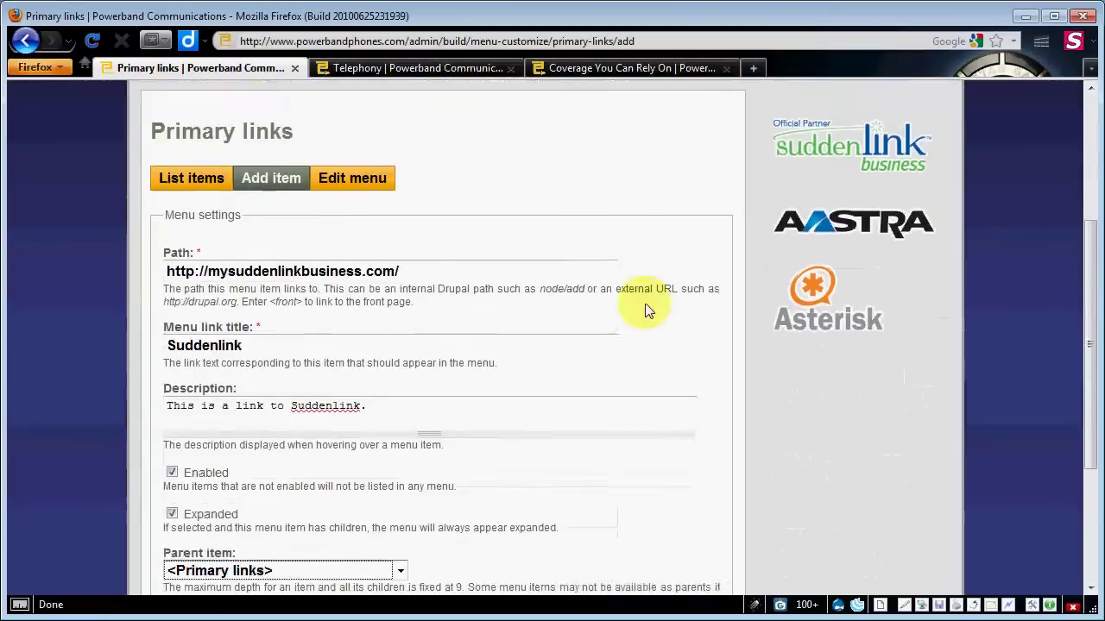
# - Save the Suddenlink item, test its top-nav link to Suddenlink Business, then return
pyautogui.click(188, 497)
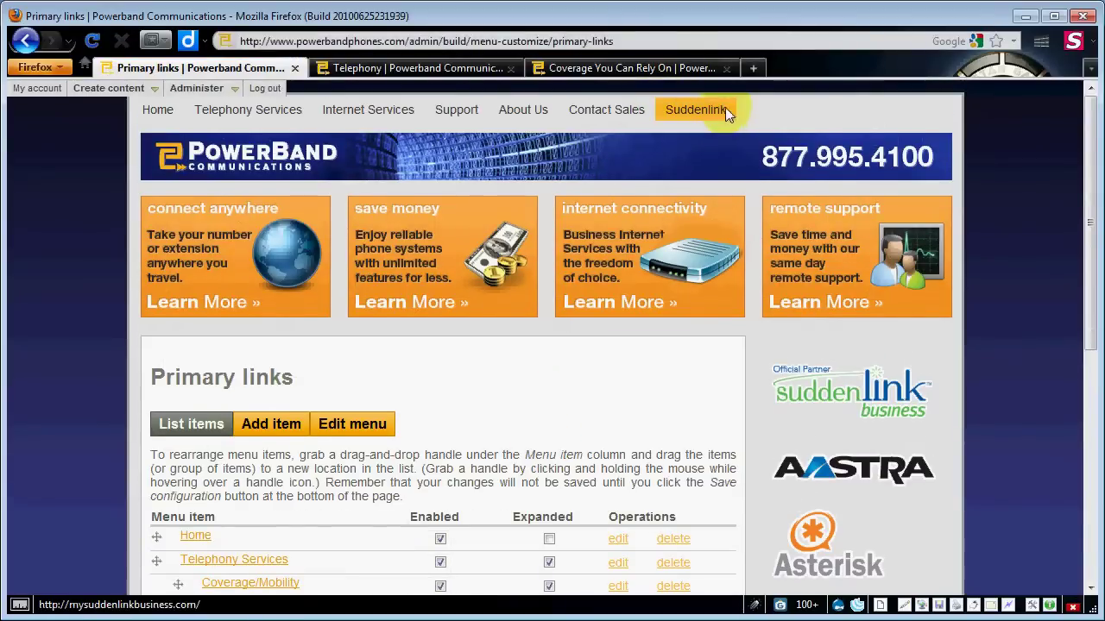
pyautogui.click(716, 105)
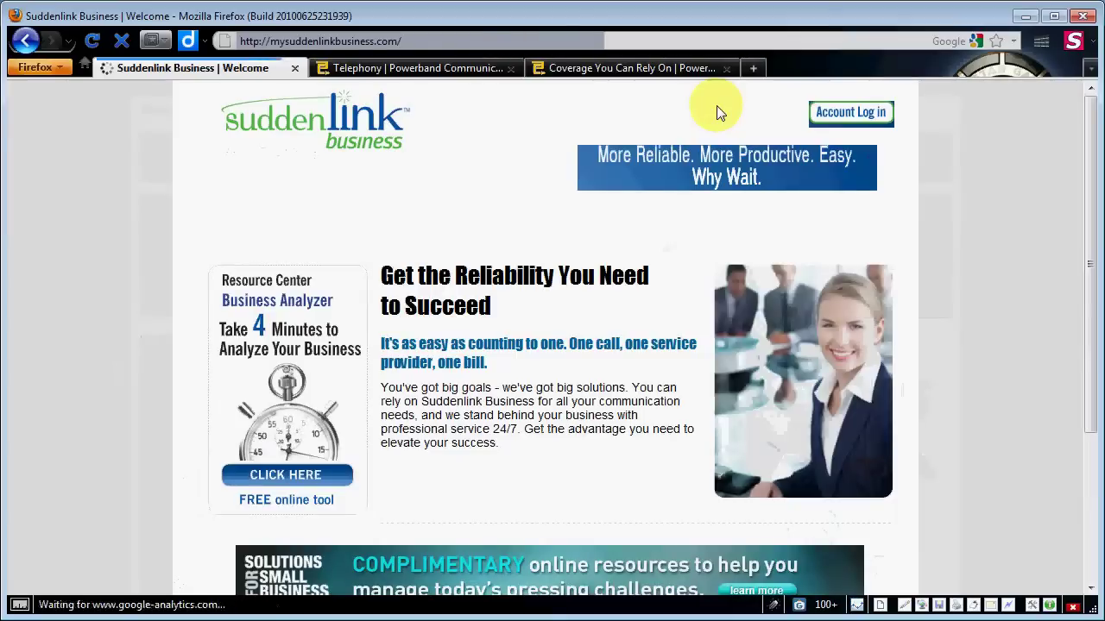
pyautogui.click(25, 40)
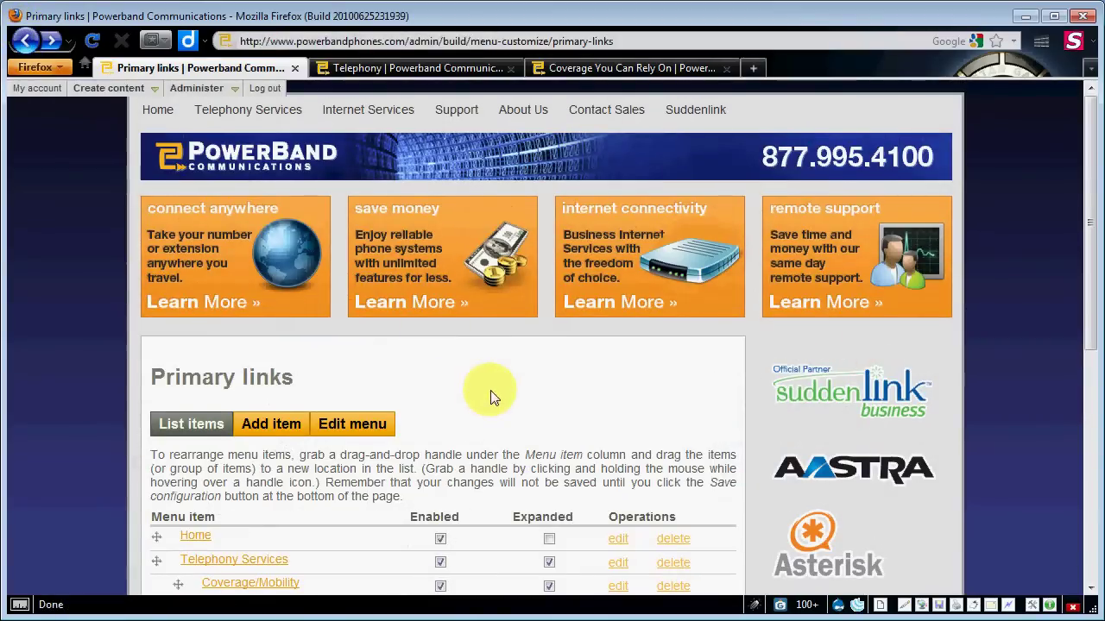
# - Open the Menus list from Administer > Site building > Menus
pyautogui.scroll(-10, 490, 392)
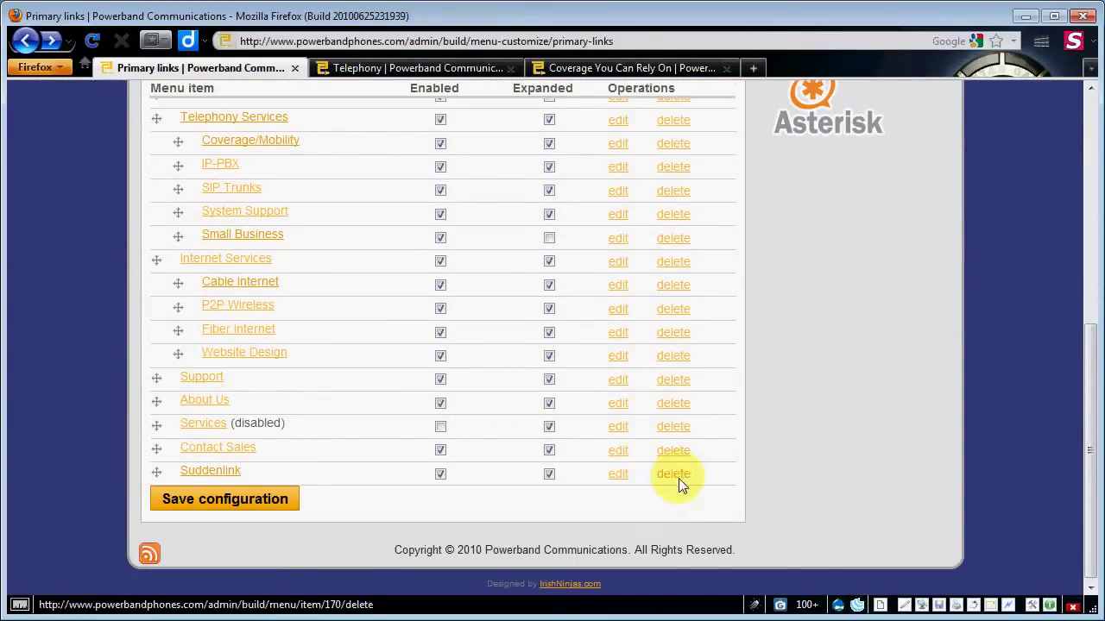
pyautogui.scroll(3, 678, 484)
pyautogui.scroll(-2, 702, 499)
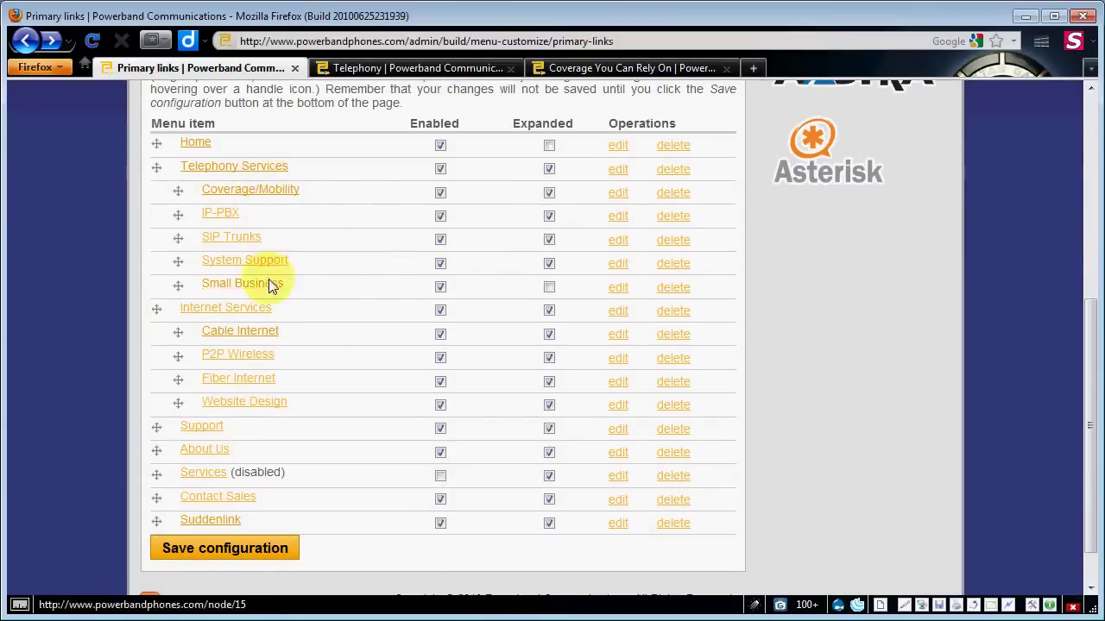
pyautogui.scroll(5, 269, 305)
pyautogui.moveTo(197, 88)
pyautogui.moveTo(203, 119)
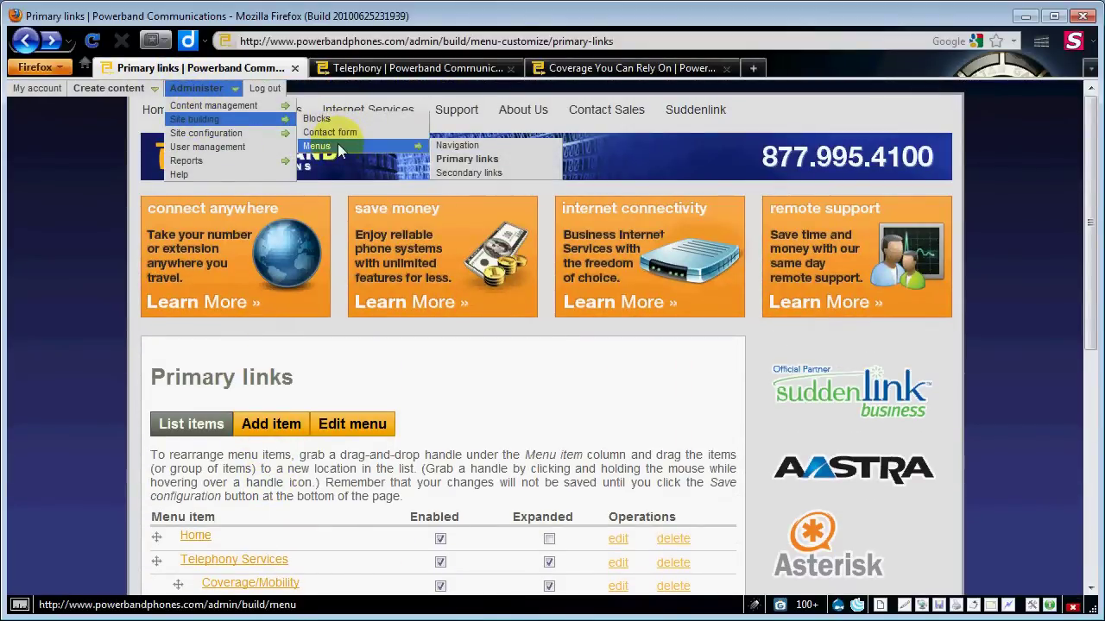
pyautogui.click(337, 143)
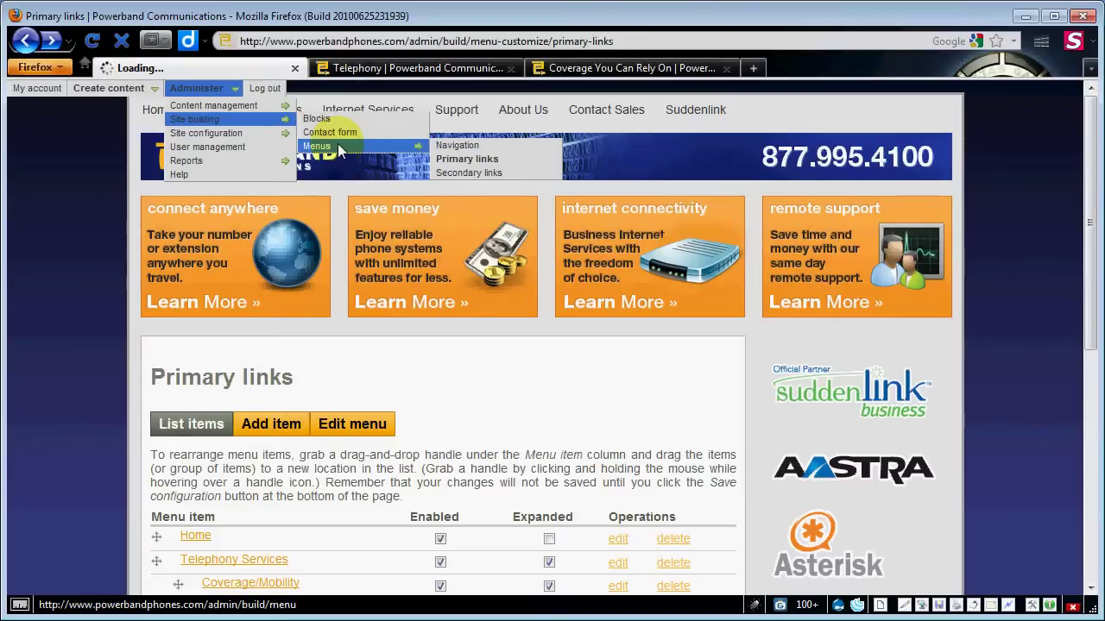
# - Delete the Suddenlink item from Primary links and confirm
pyautogui.scroll(-3, 138, 268)
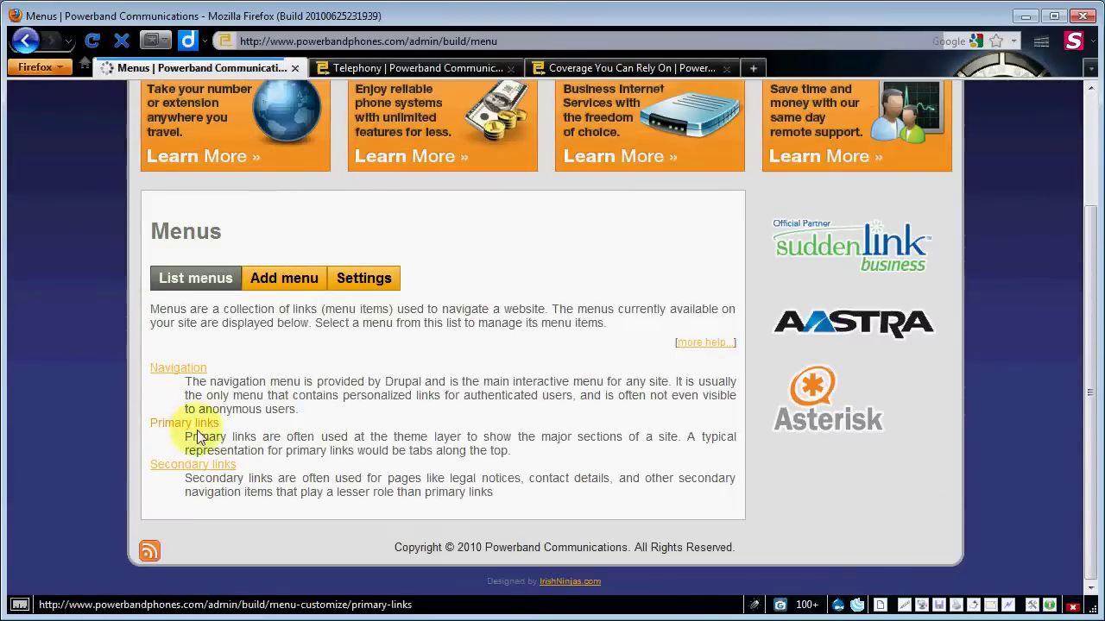
pyautogui.click(196, 428)
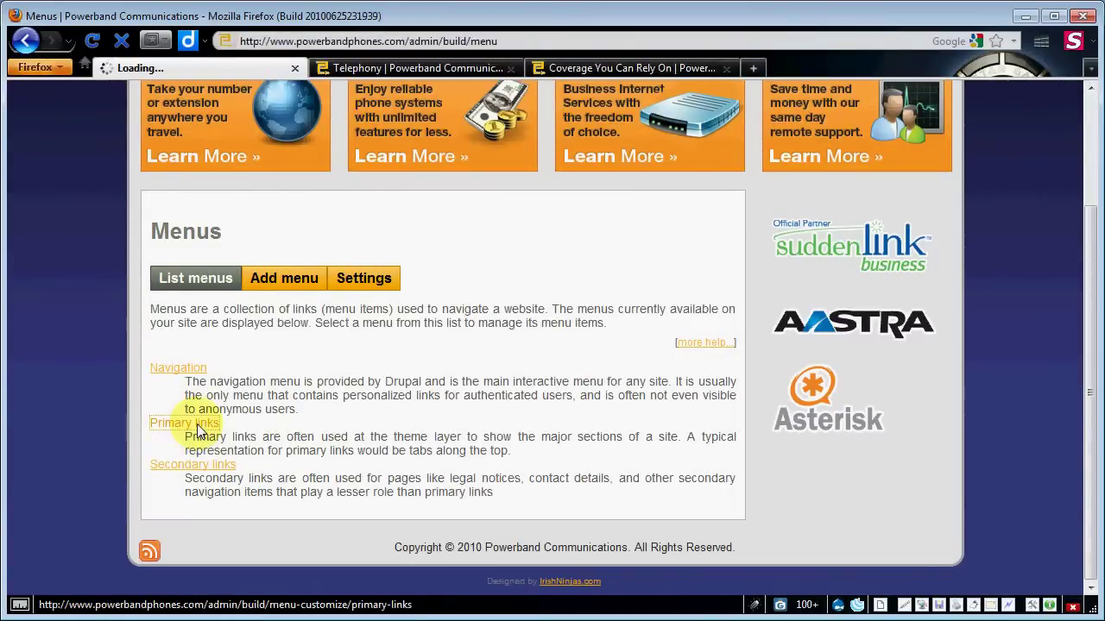
pyautogui.scroll(-8, 506, 426)
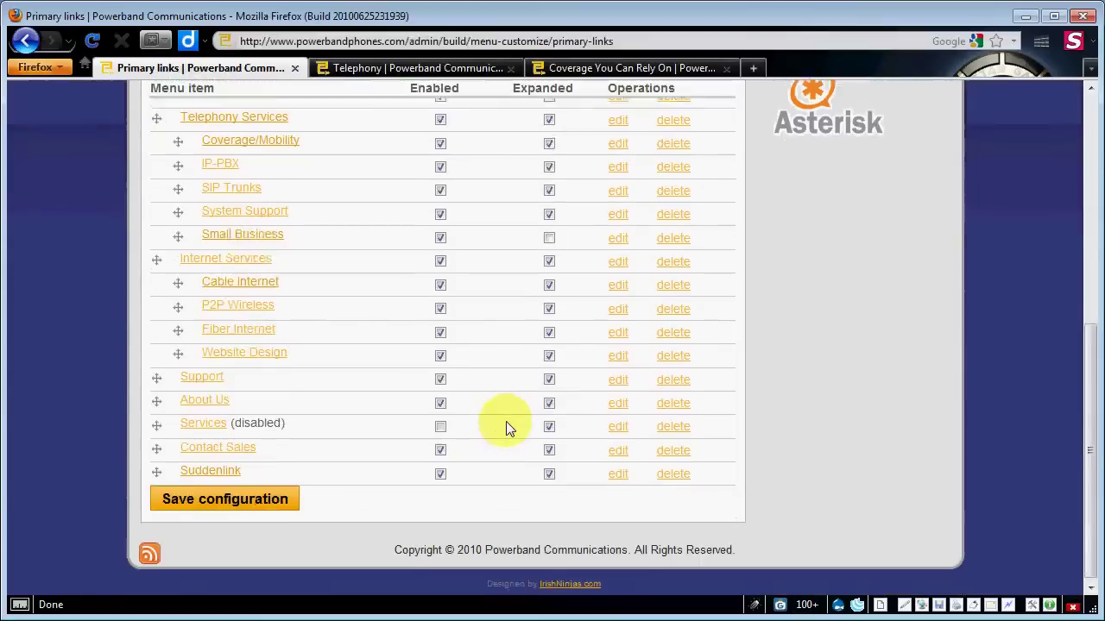
pyautogui.click(671, 473)
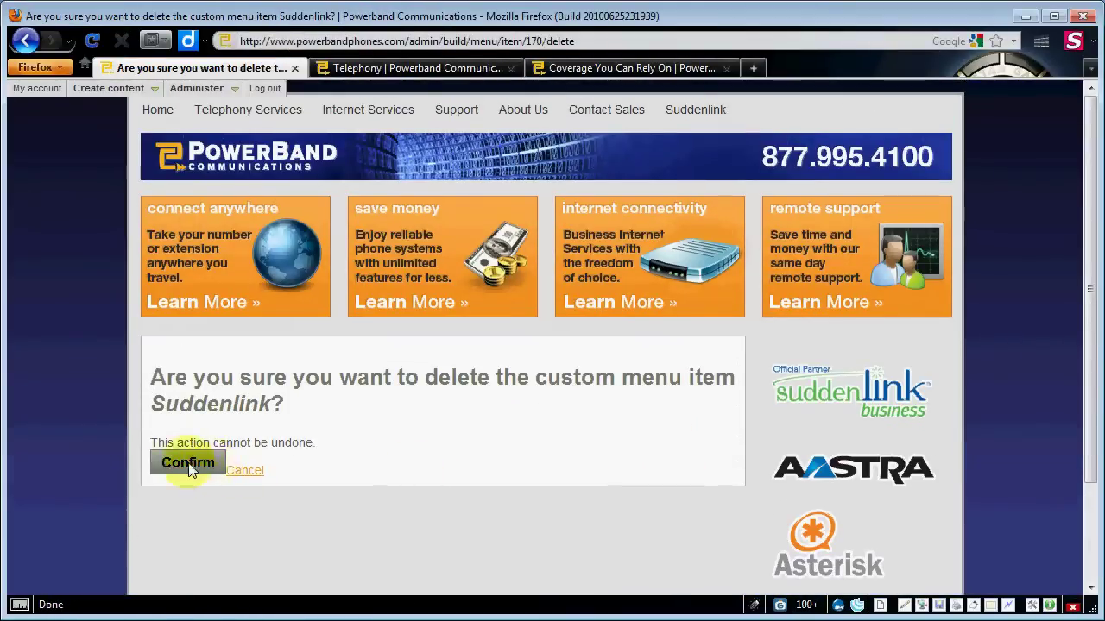
pyautogui.click(188, 466)
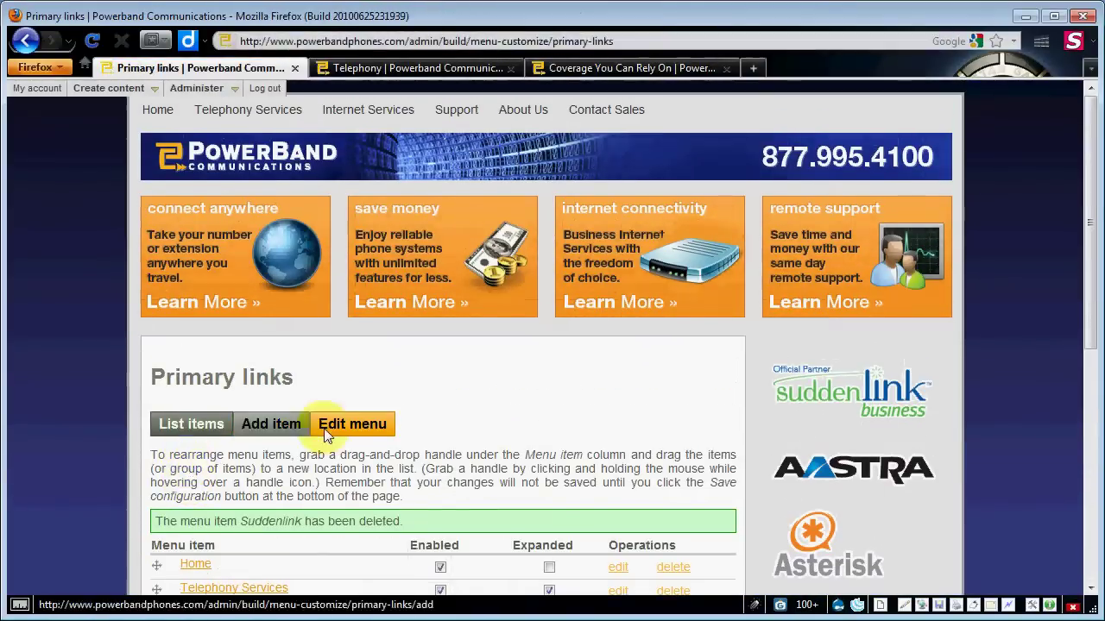
# - Open the Small Business Phone Systems page from the Telephony Services menu
pyautogui.scroll(-10, 328, 432)
pyautogui.scroll(10, 337, 432)
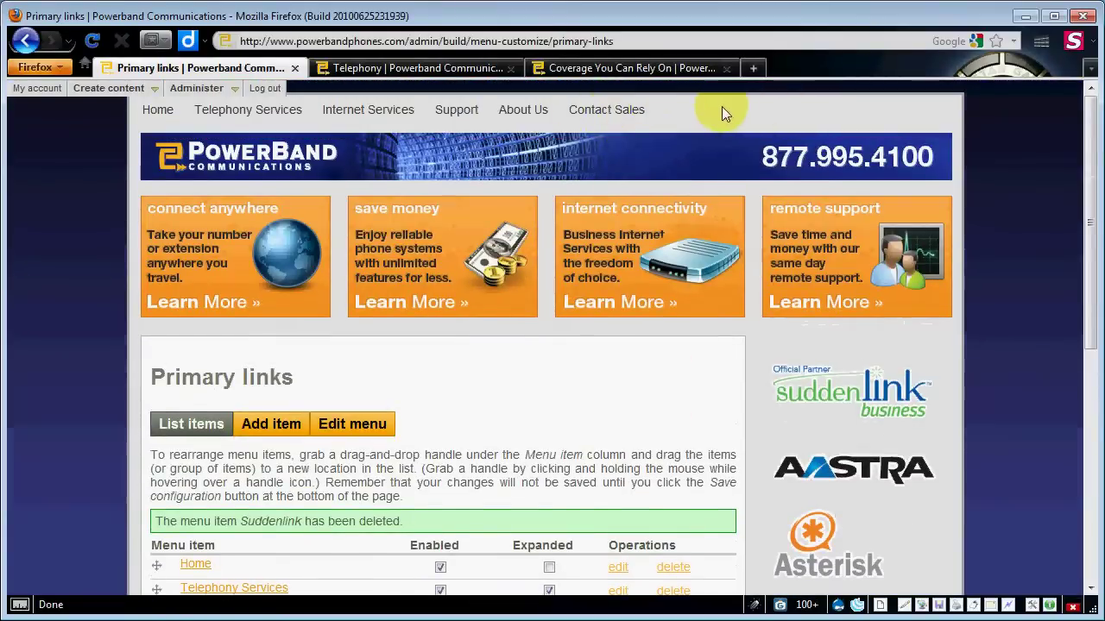
pyautogui.moveTo(240, 116)
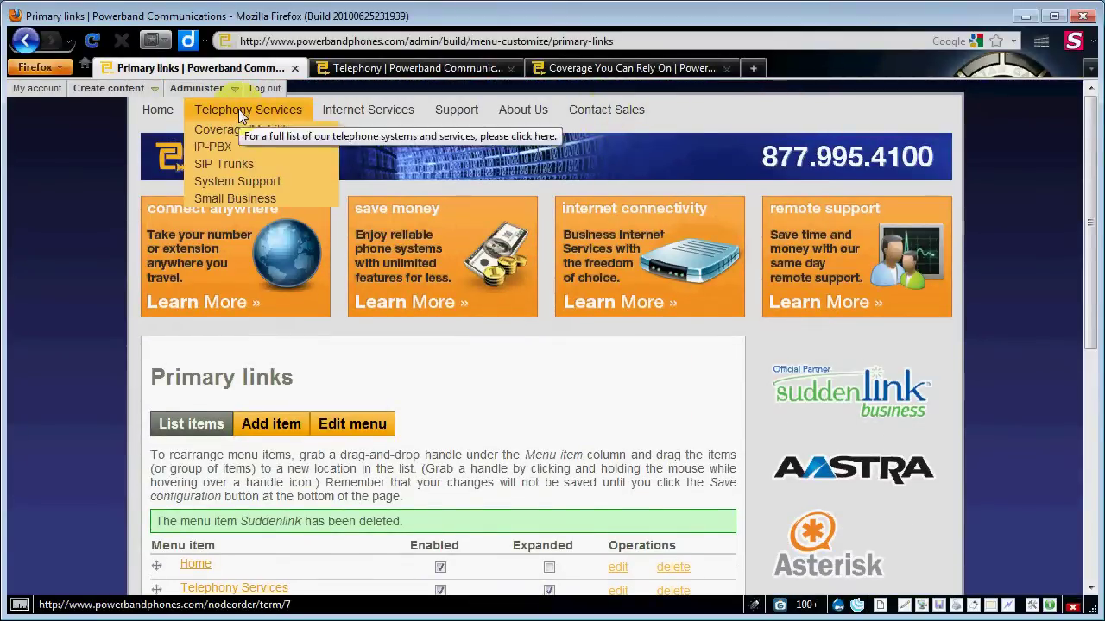
pyautogui.click(230, 200)
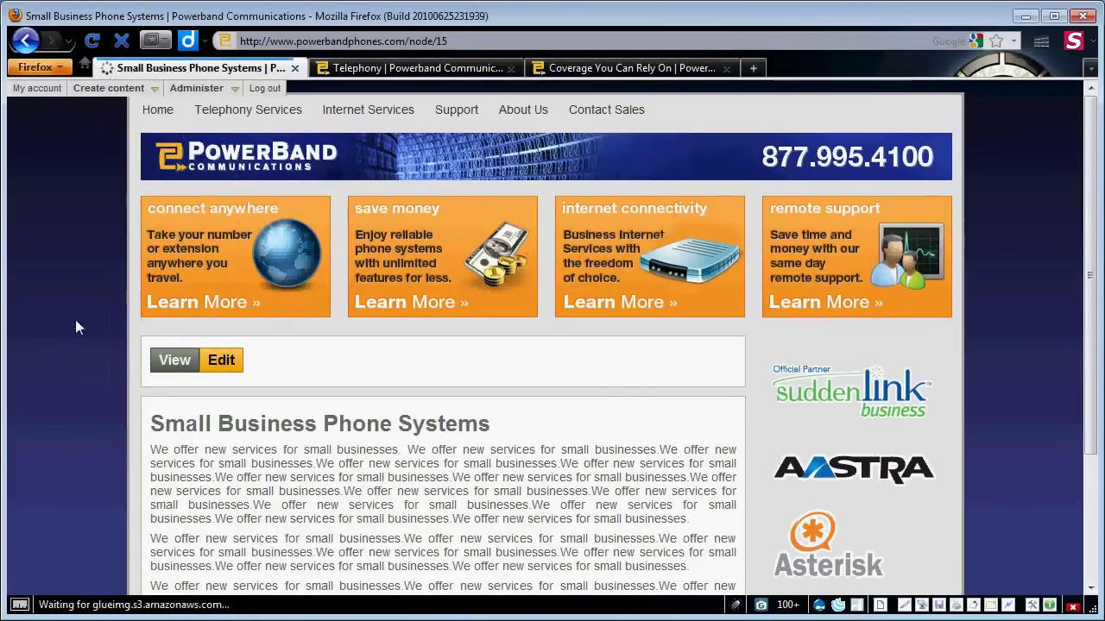
# - Delete the Small Business Phone Systems page from its edit form and confirm
pyautogui.scroll(-4, 264, 395)
pyautogui.click(234, 194)
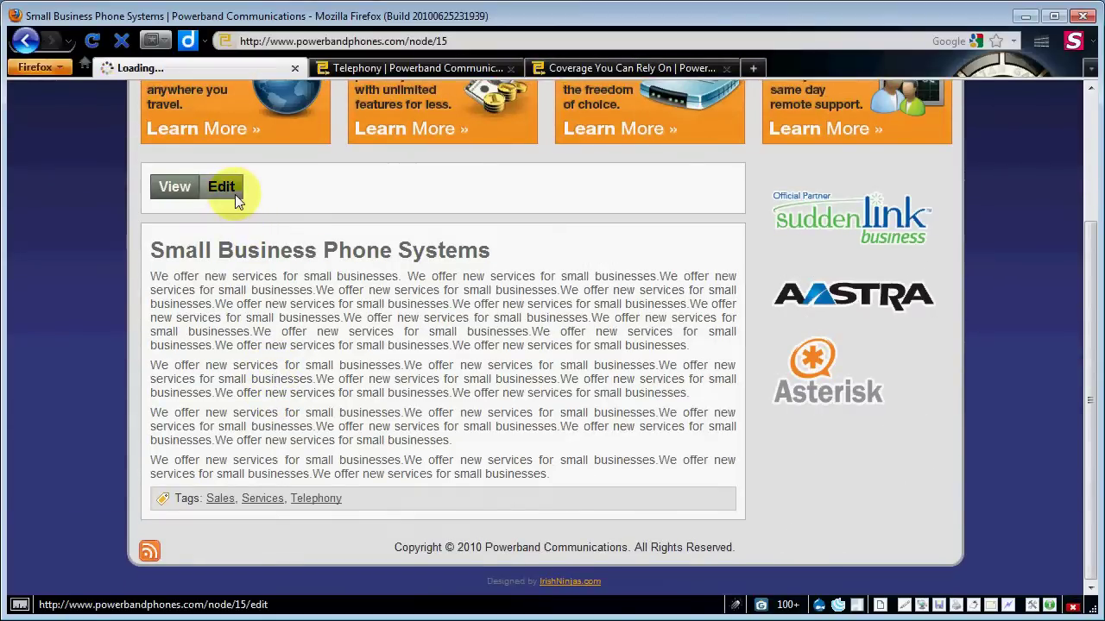
pyautogui.scroll(-15, 281, 312)
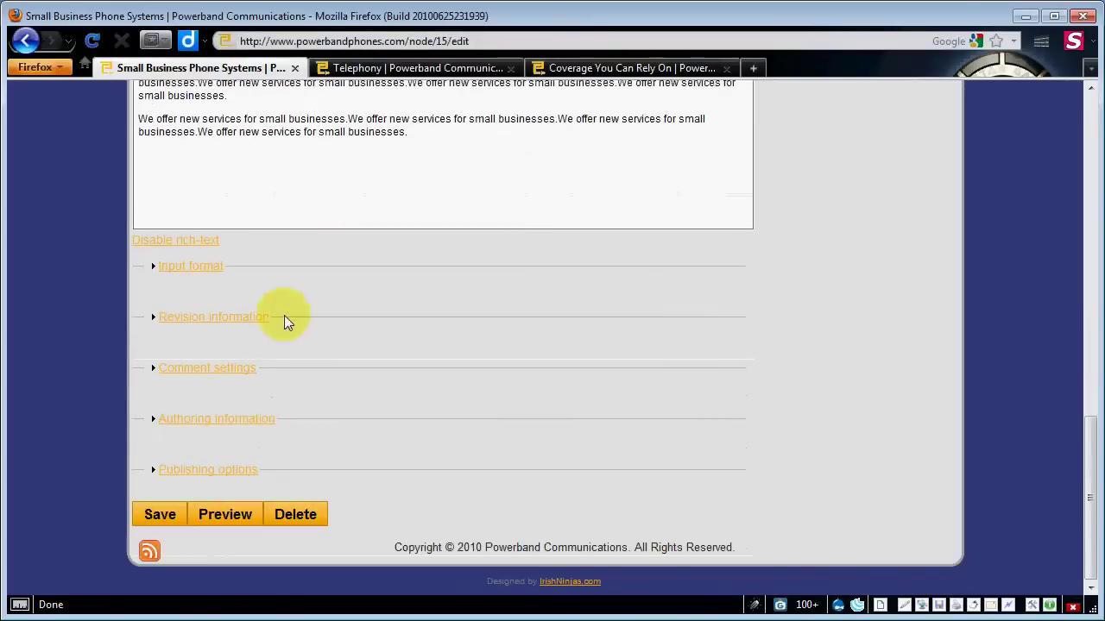
pyautogui.click(301, 515)
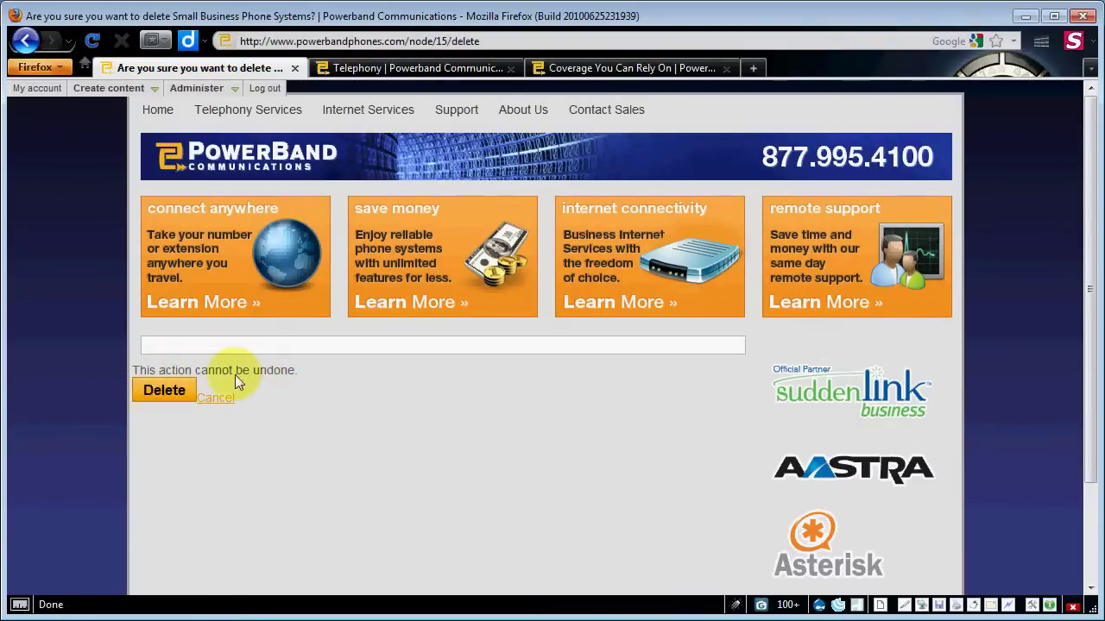
pyautogui.click(163, 392)
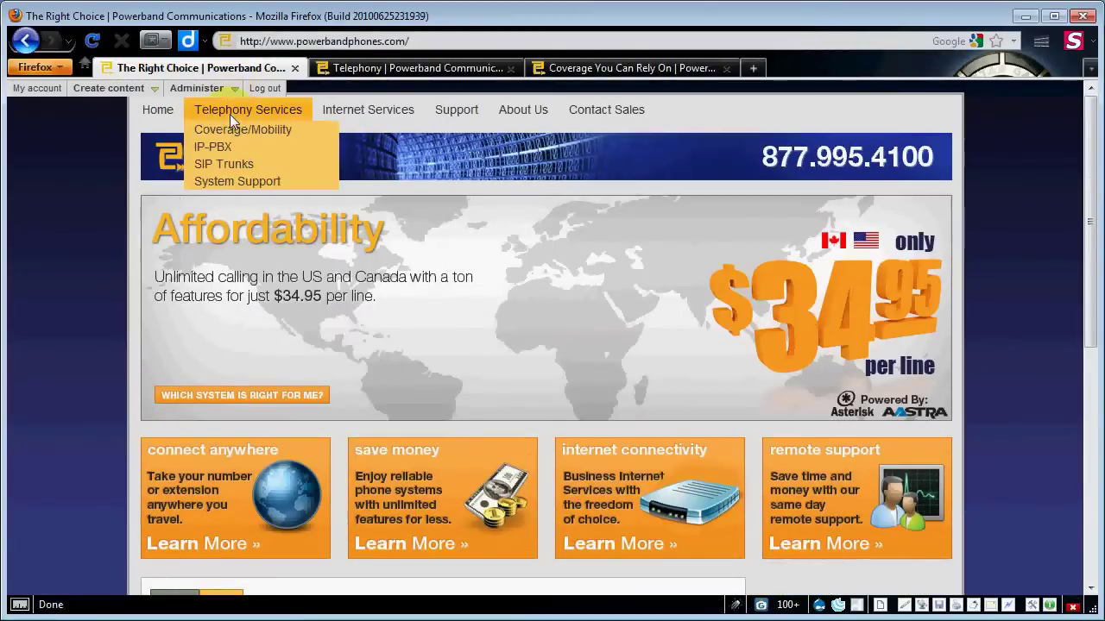
pyautogui.scroll(-10, 108, 270)
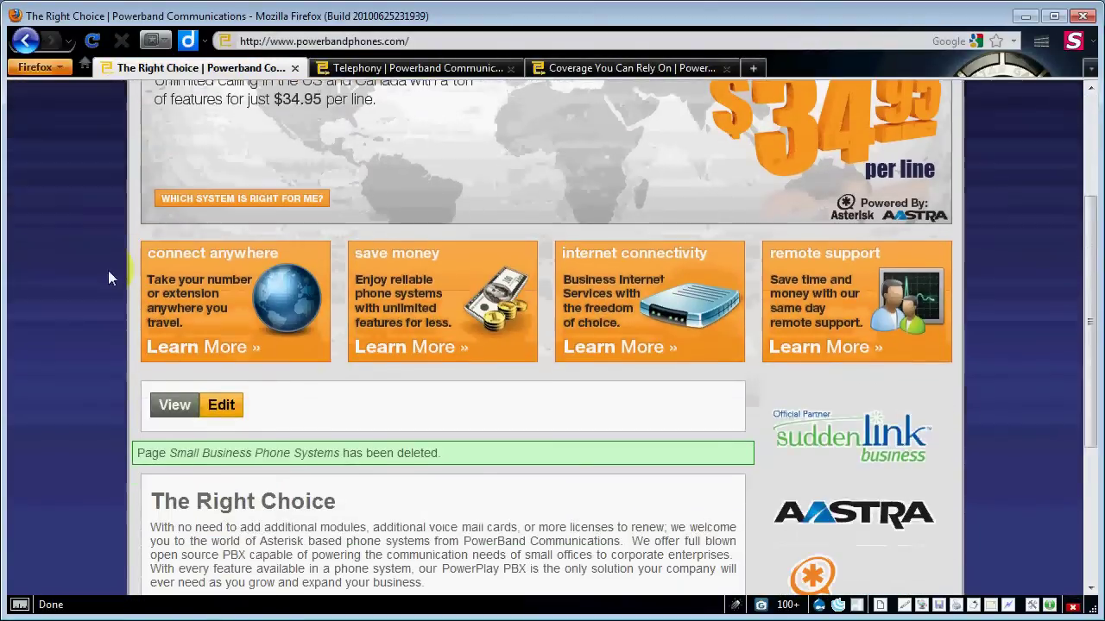